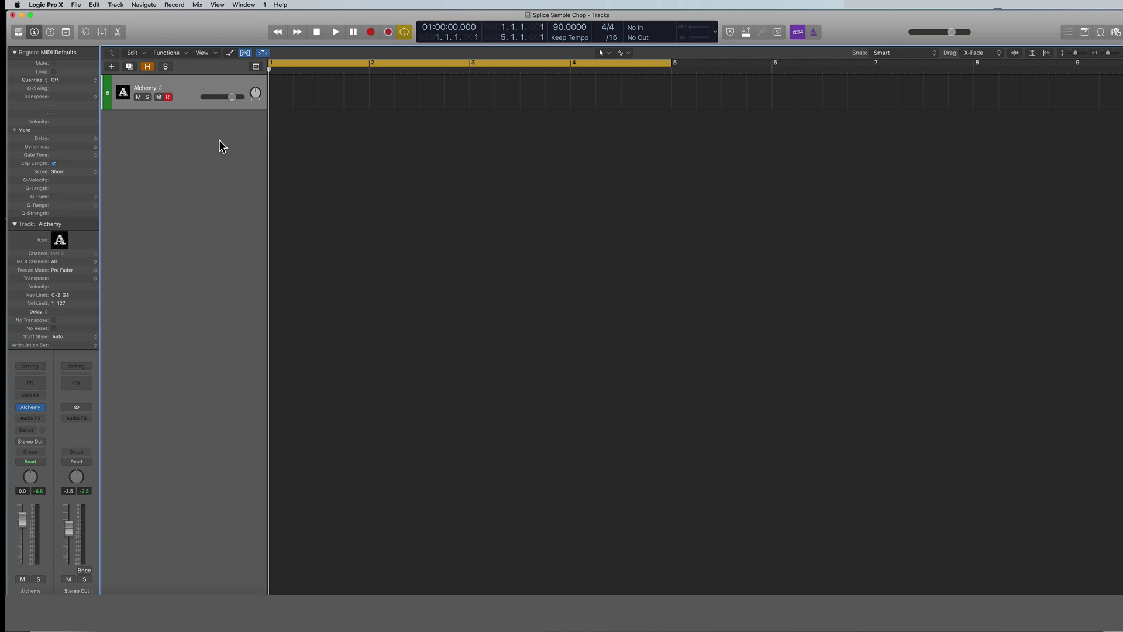
# - Create a second Software Instrument track, Inst 1, with Alchemy as its instrument
pyautogui.hscroll(-1, 222, 146)
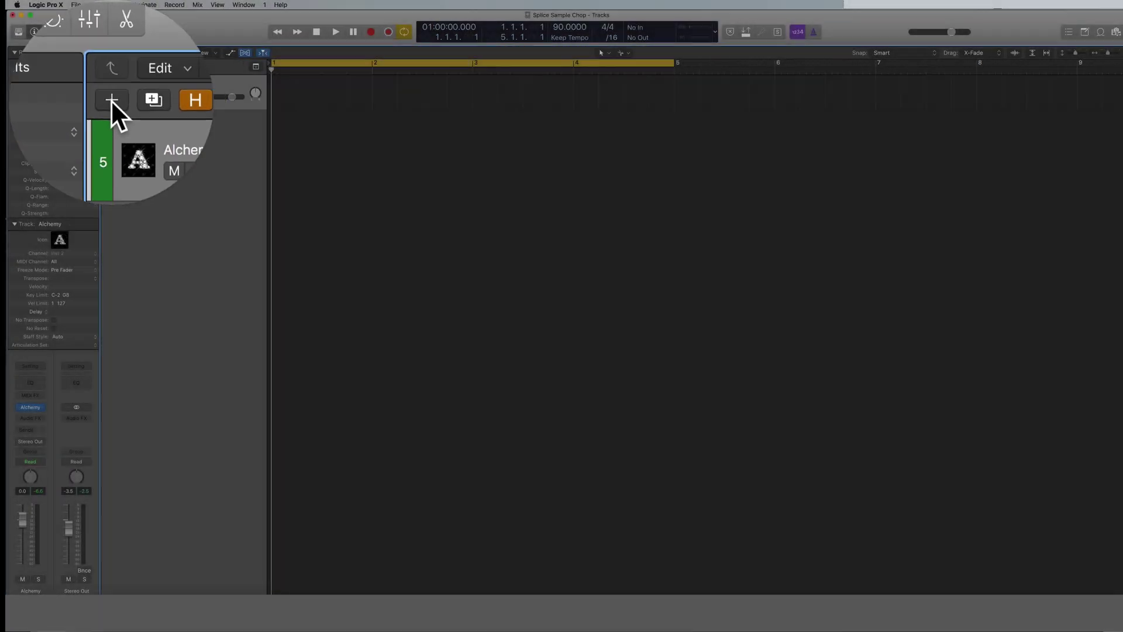
pyautogui.click(112, 66)
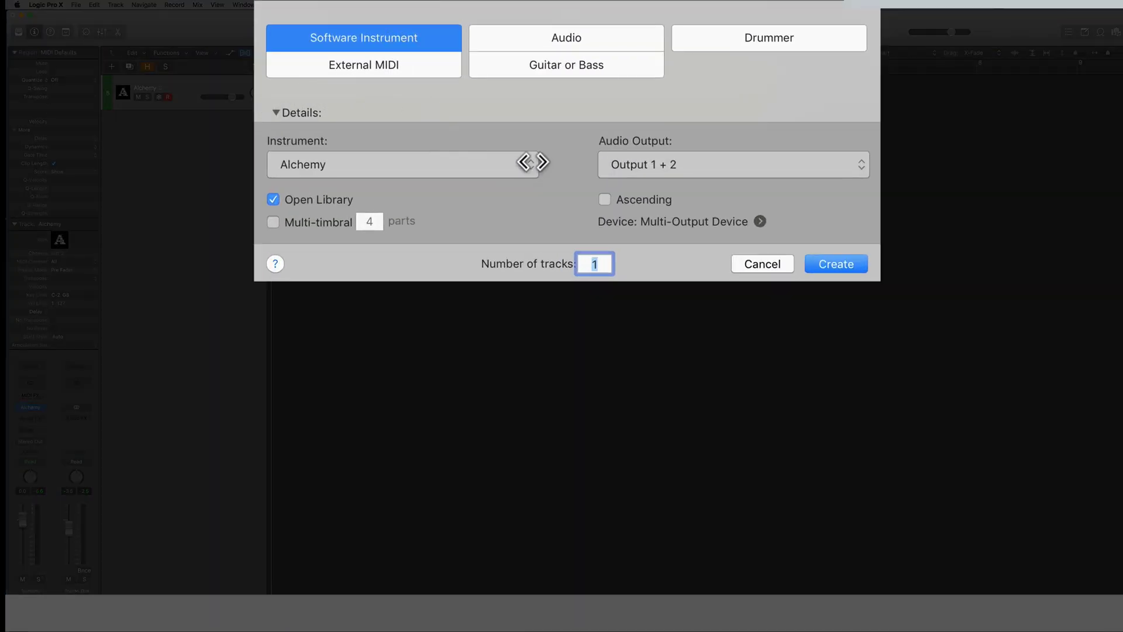
pyautogui.click(531, 164)
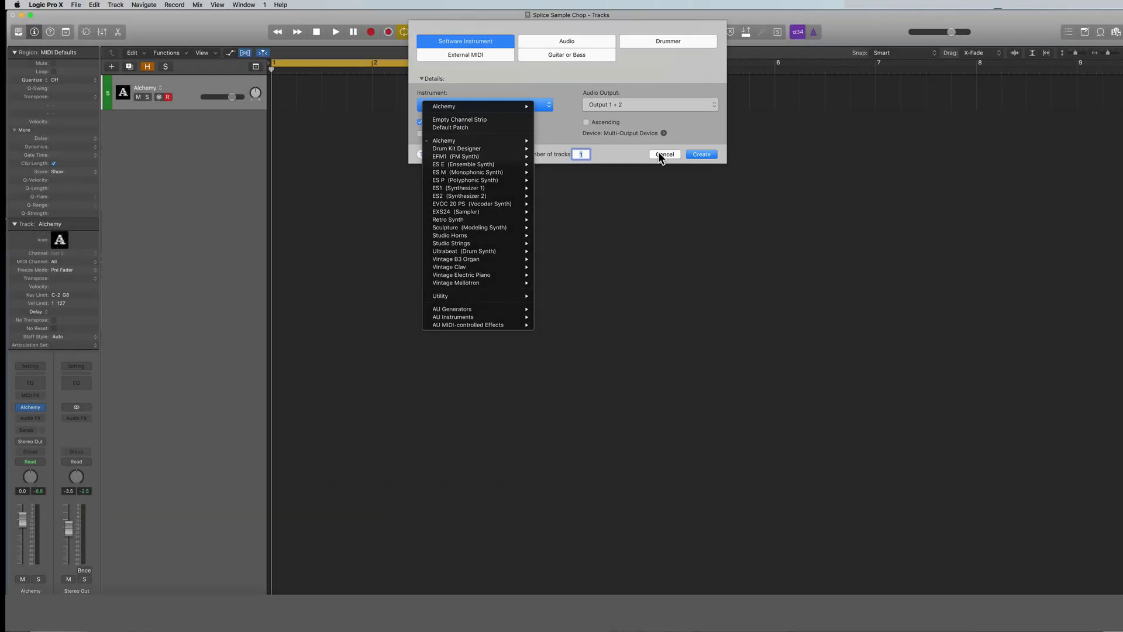
pyautogui.click(658, 153)
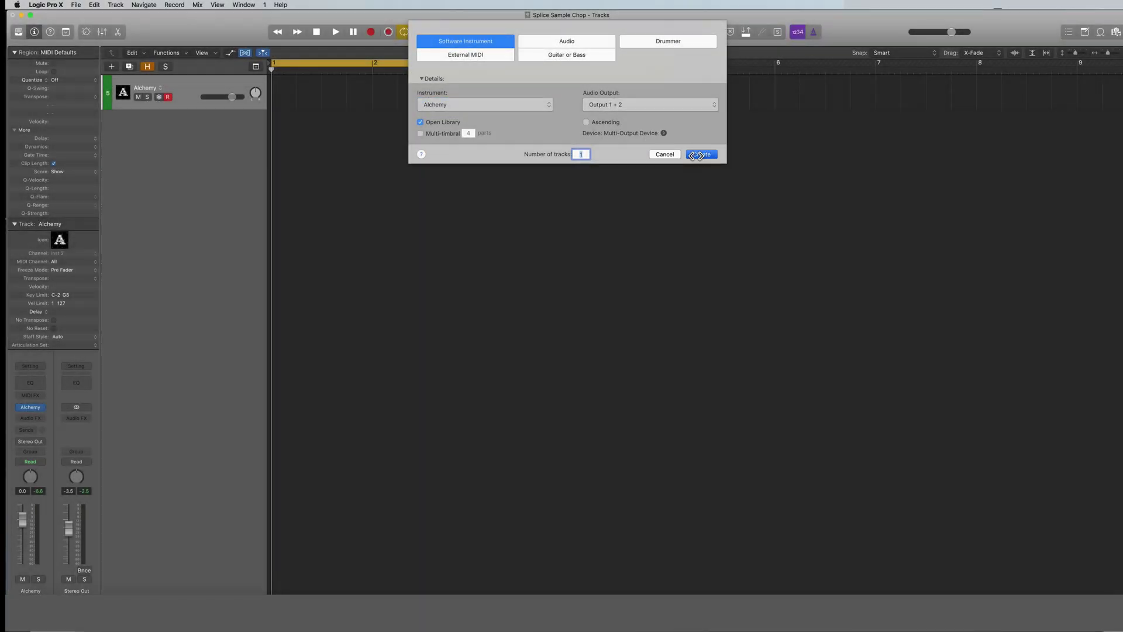
pyautogui.click(700, 154)
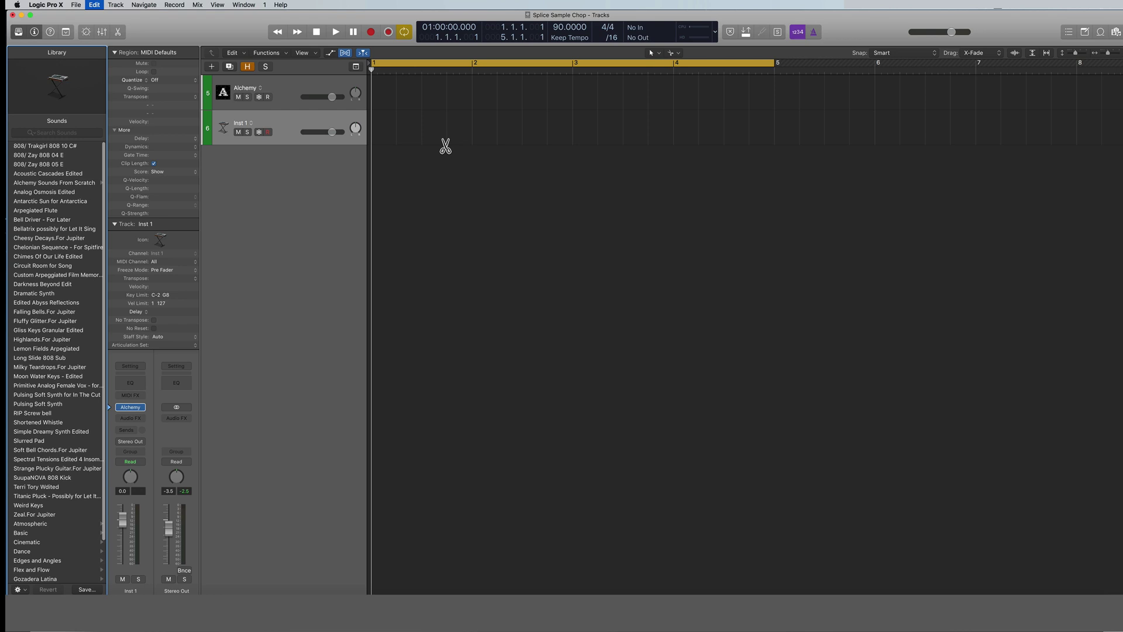
# - Undo the extra Inst 1 track, hide the Library, and open the Alchemy plug-in window
pyautogui.press('super+BackSpace')
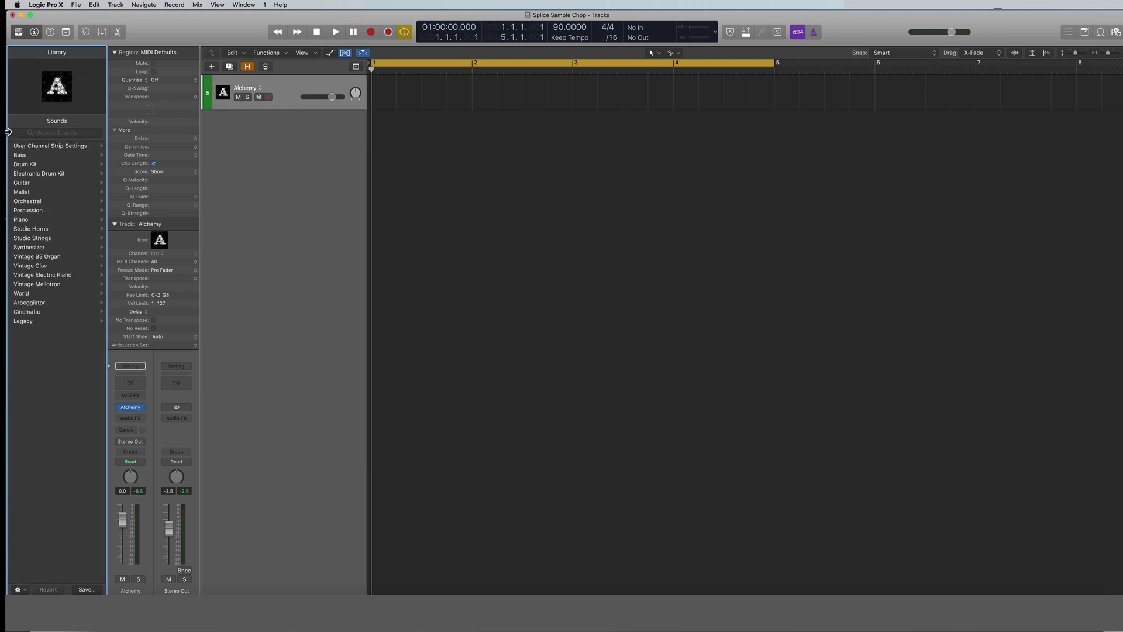
pyautogui.press('y')
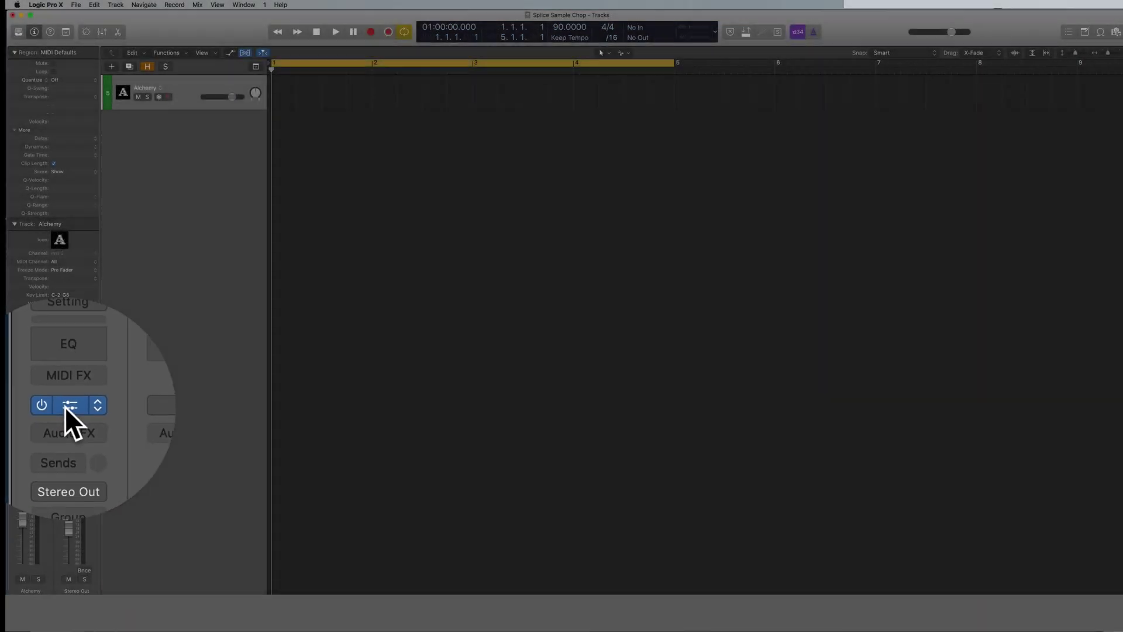
pyautogui.click(29, 411)
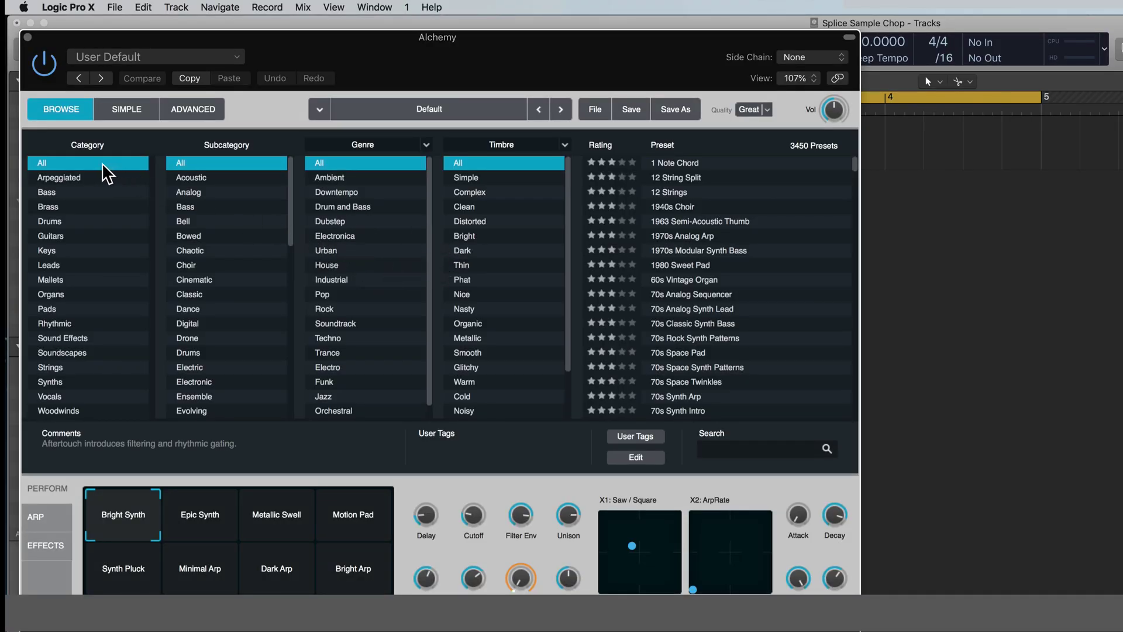
# - Switch Alchemy to Advanced view and initialize the preset to the Default single-Saw patch
pyautogui.click(199, 111)
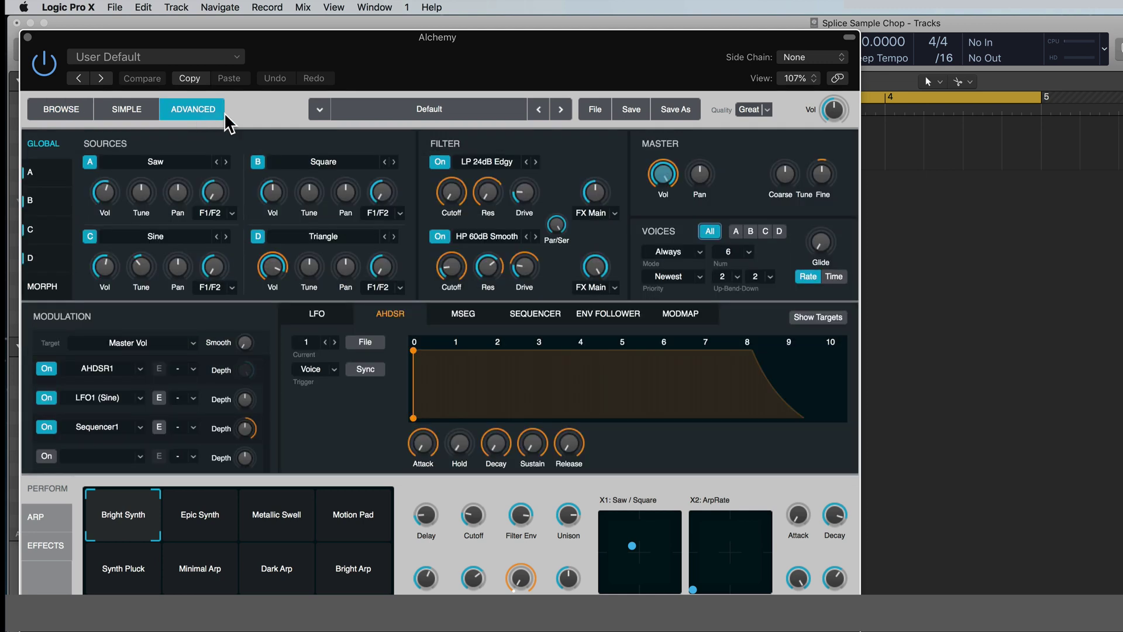
pyautogui.click(593, 110)
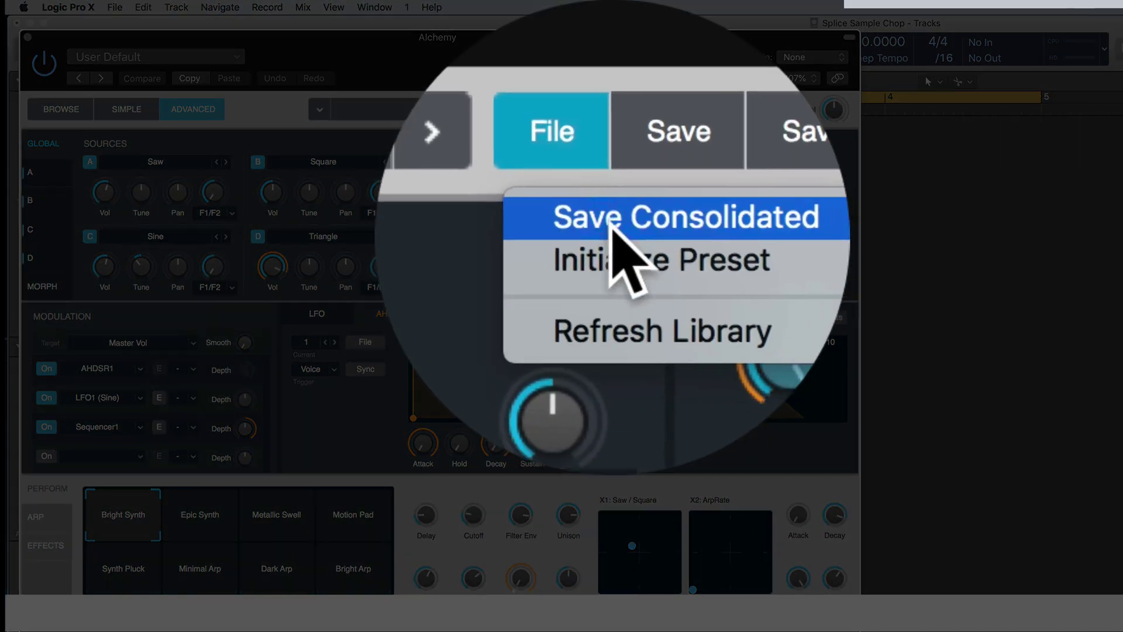
pyautogui.click(615, 232)
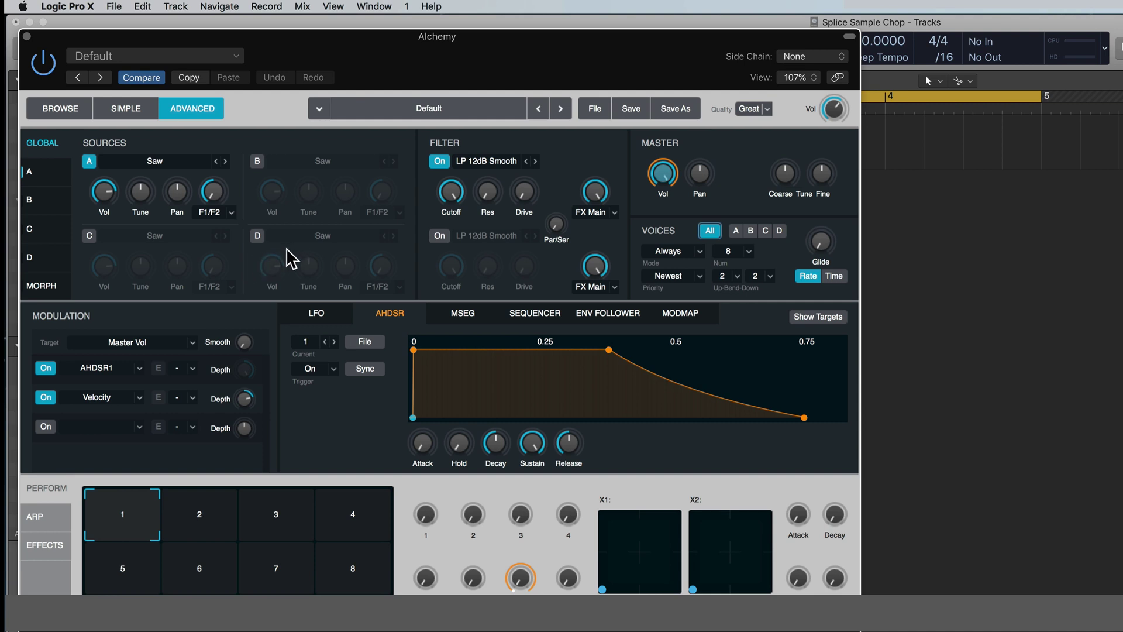
pyautogui.moveTo(111, 198)
pyautogui.moveTo(146, 195)
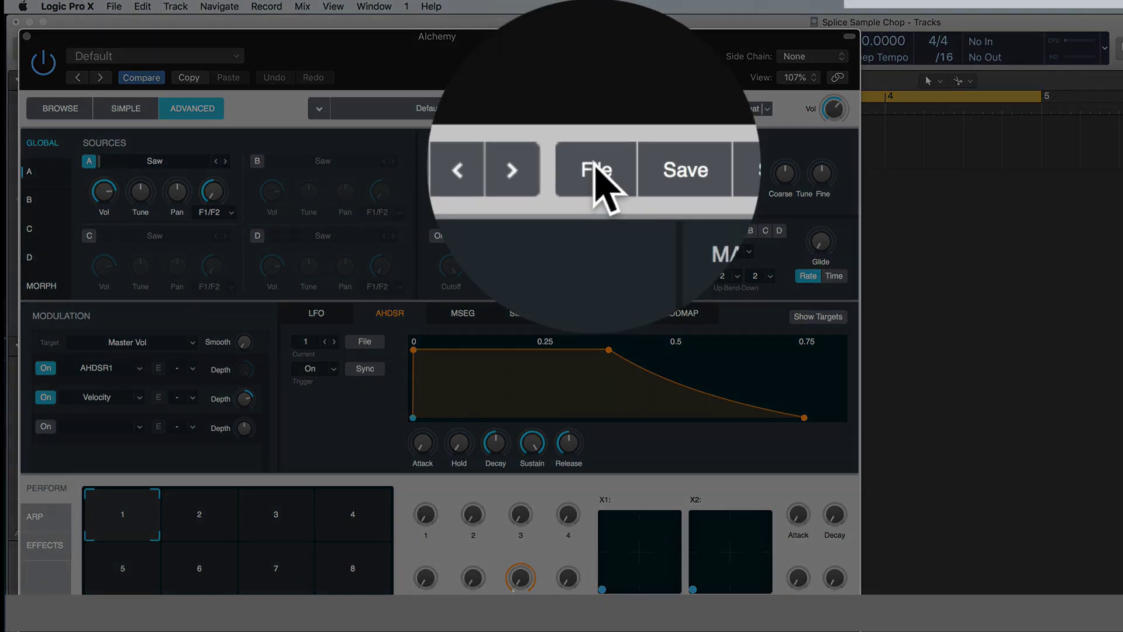
pyautogui.click(594, 109)
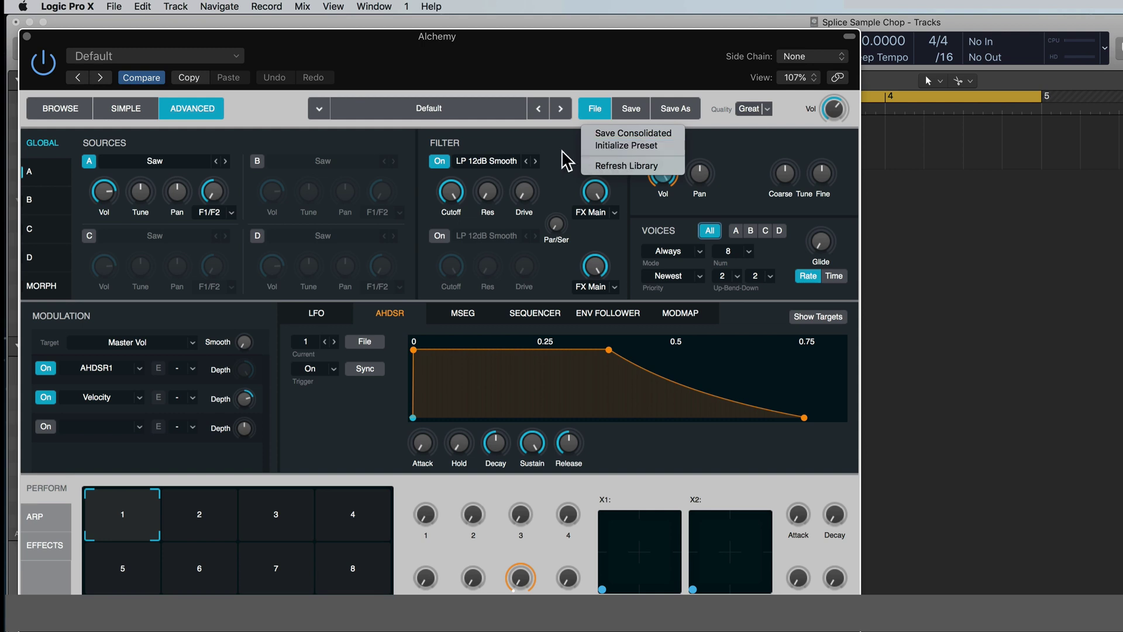
pyautogui.click(404, 153)
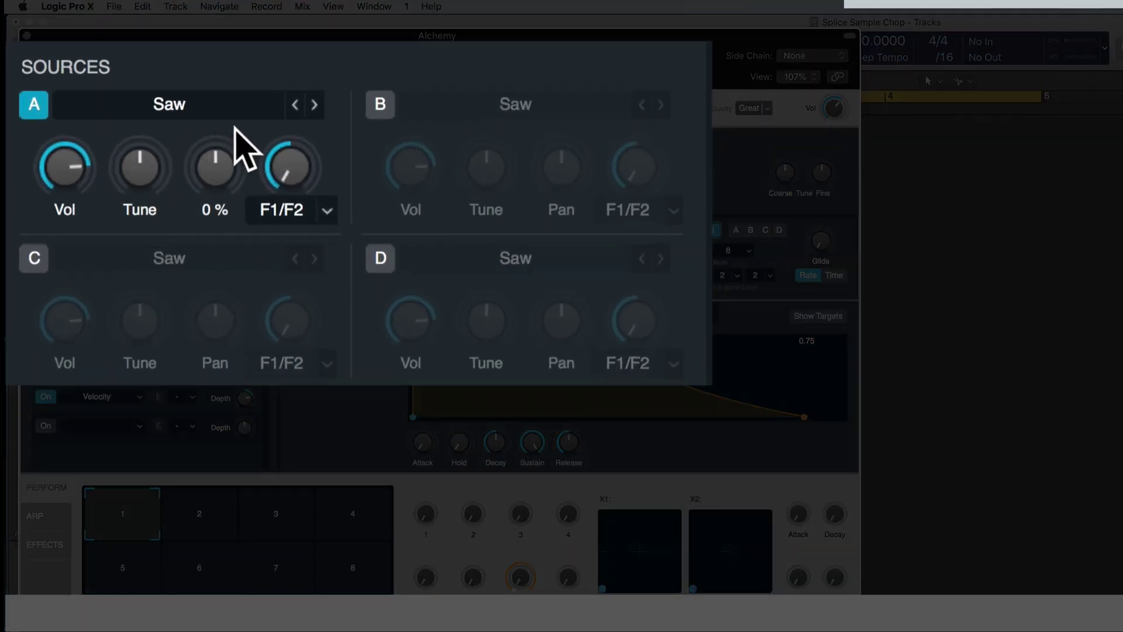
pyautogui.moveTo(27, 169)
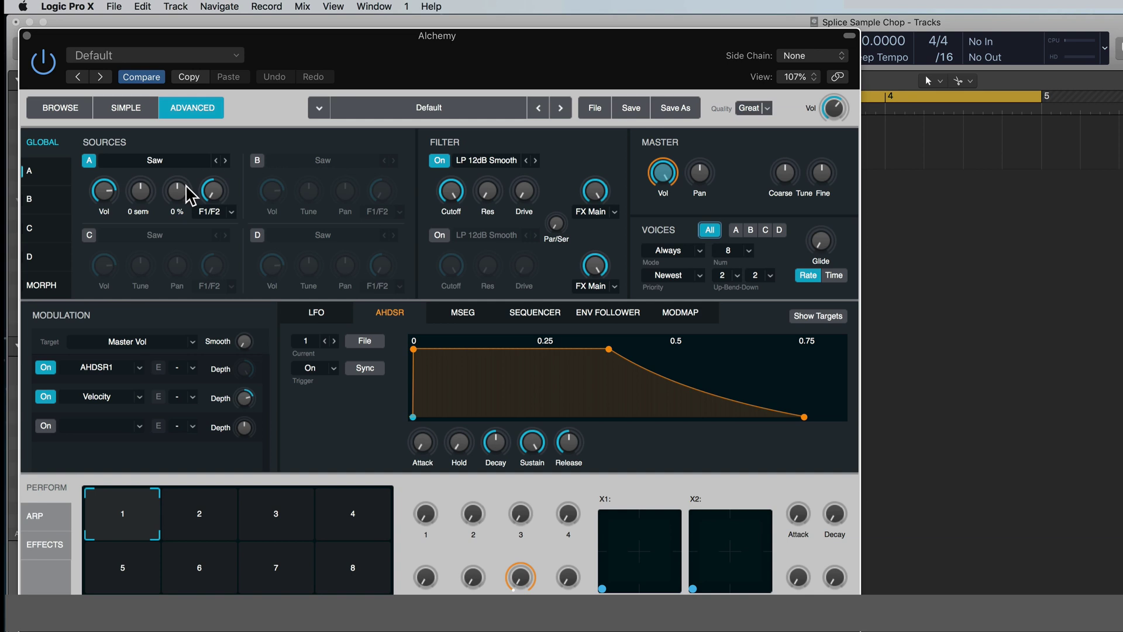
pyautogui.click(36, 170)
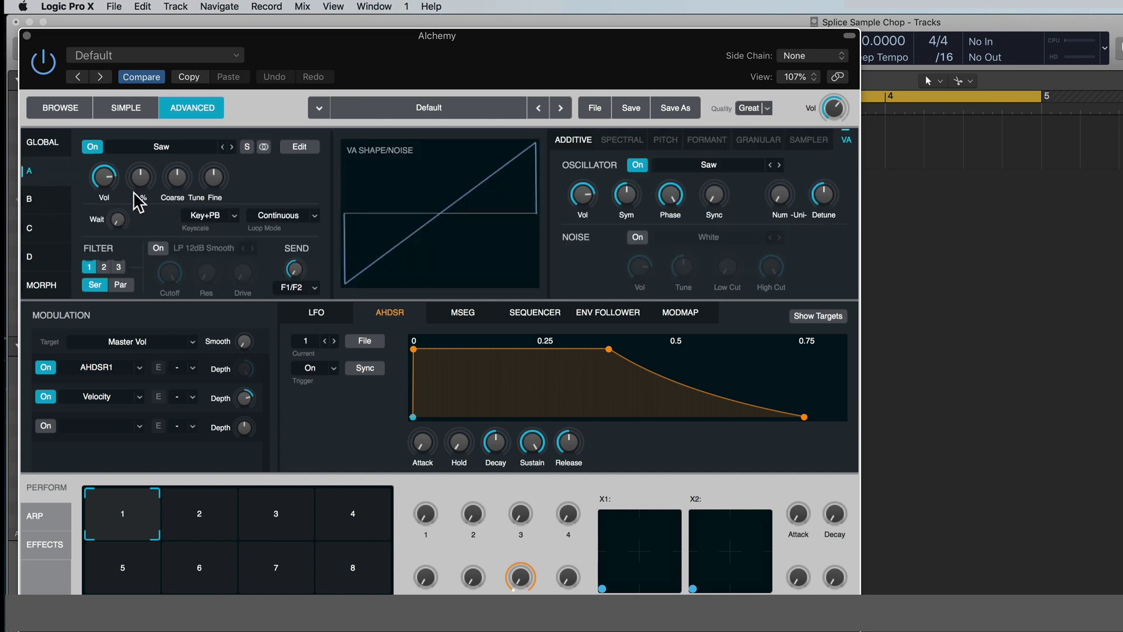
pyautogui.click(37, 143)
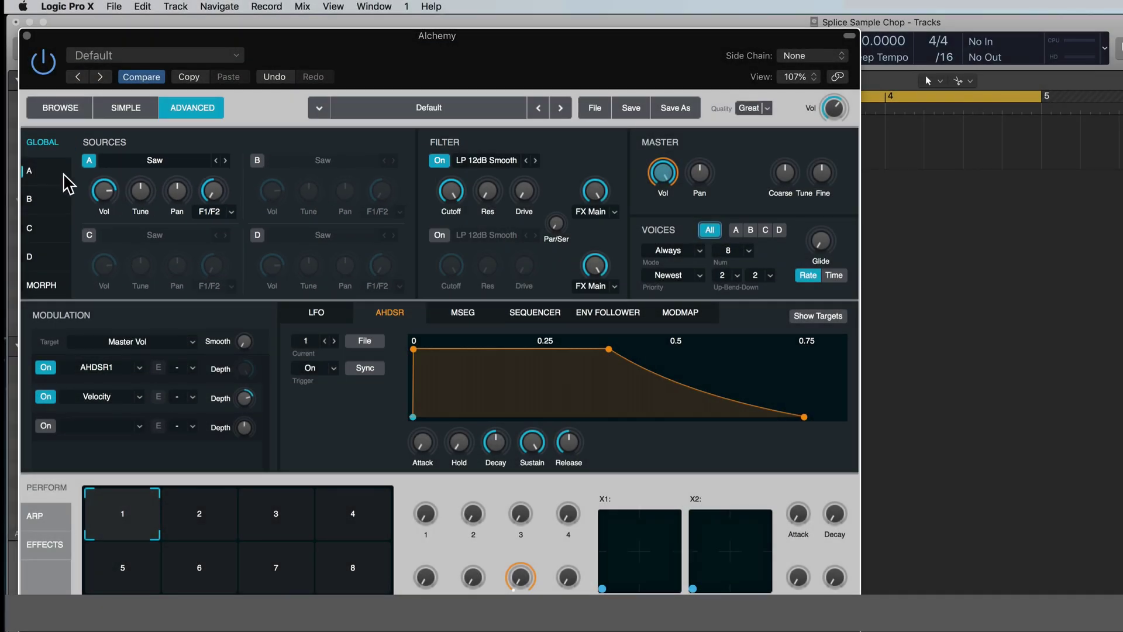
pyautogui.click(31, 171)
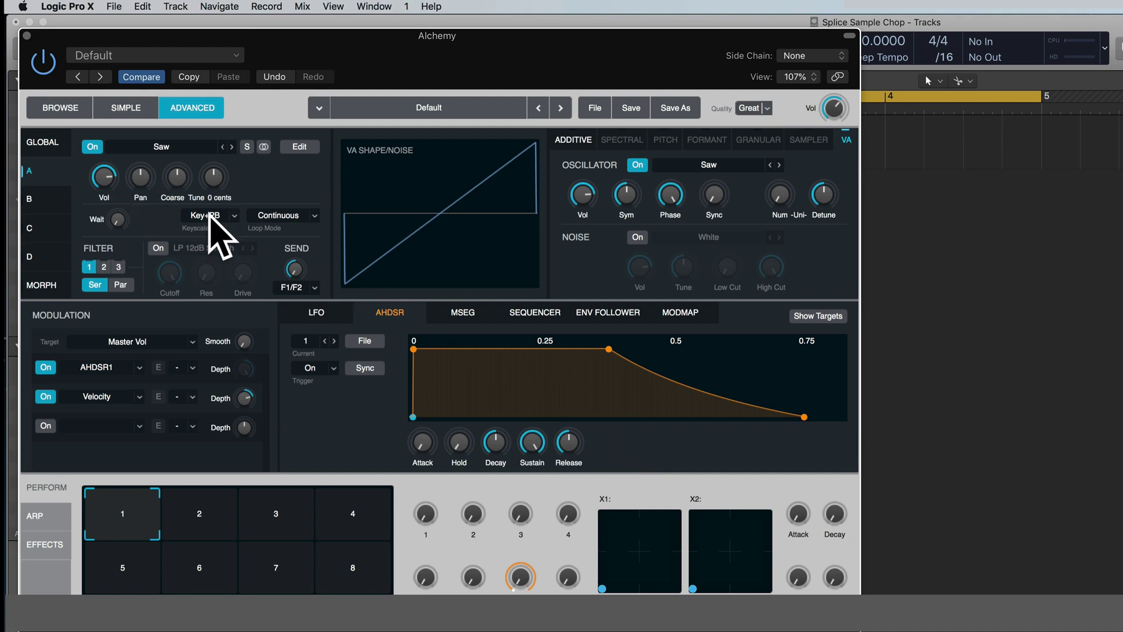
pyautogui.click(36, 141)
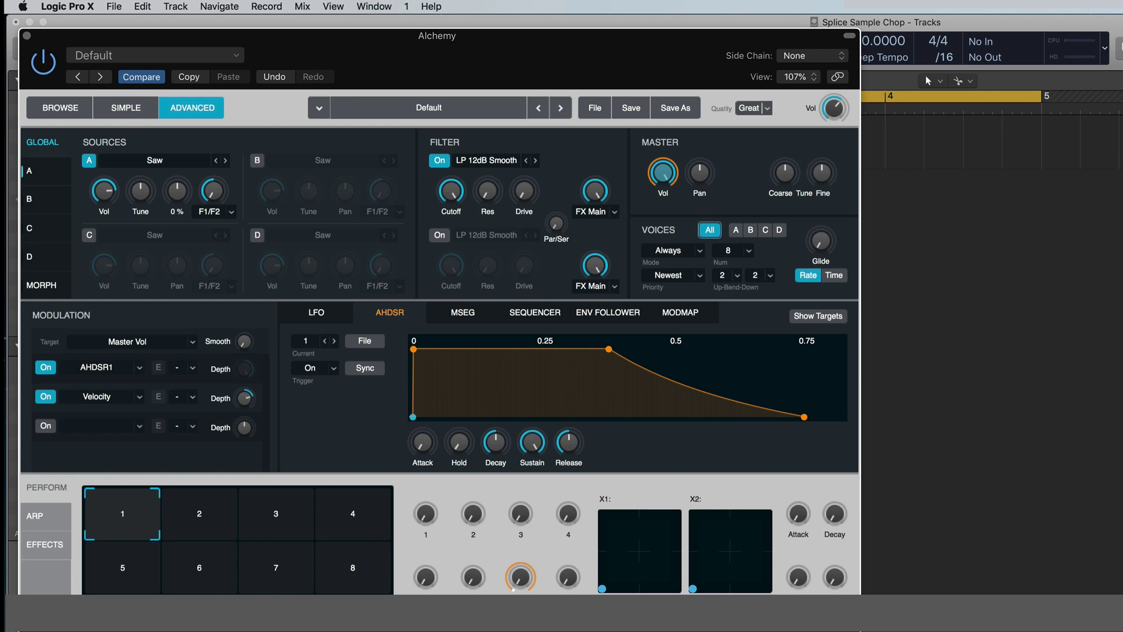
# - Load Mean_Full_Fm_130bpm into source A's Sampler, replacing the Saw oscillator
pyautogui.moveTo(1122, 175); pyautogui.dragTo(226, 226)
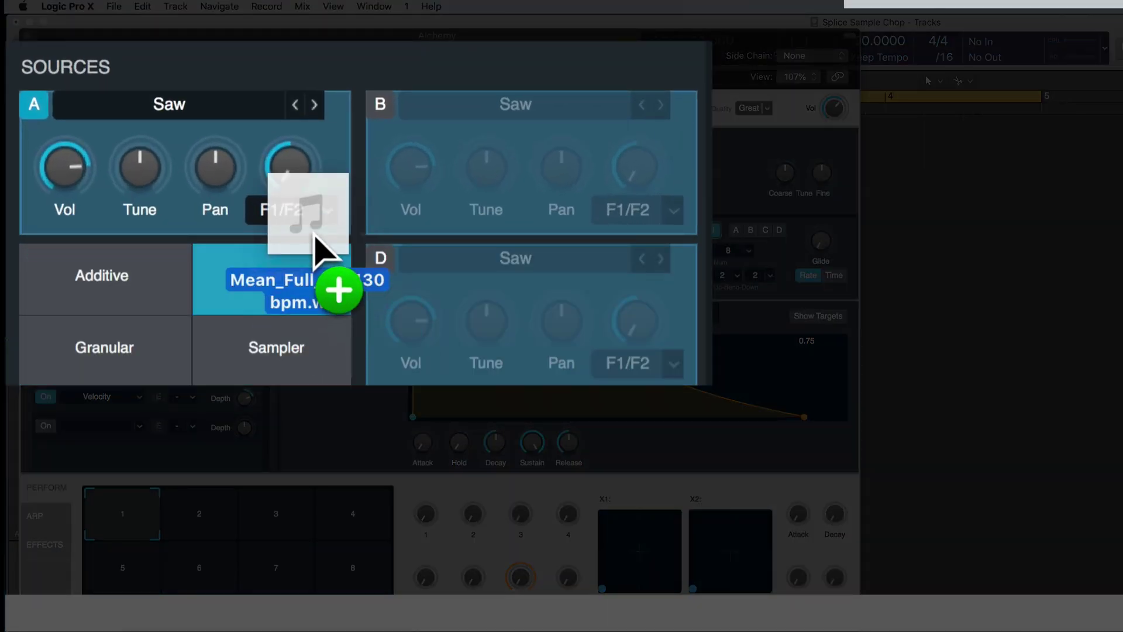
pyautogui.moveTo(314, 234); pyautogui.dragTo(284, 177)
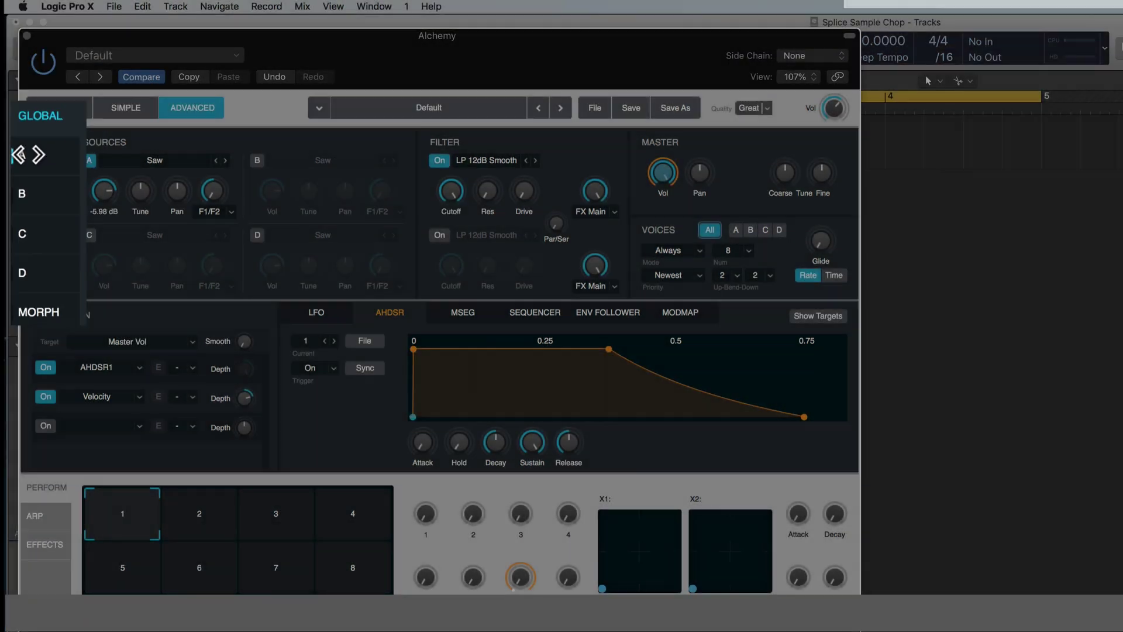
pyautogui.click(30, 171)
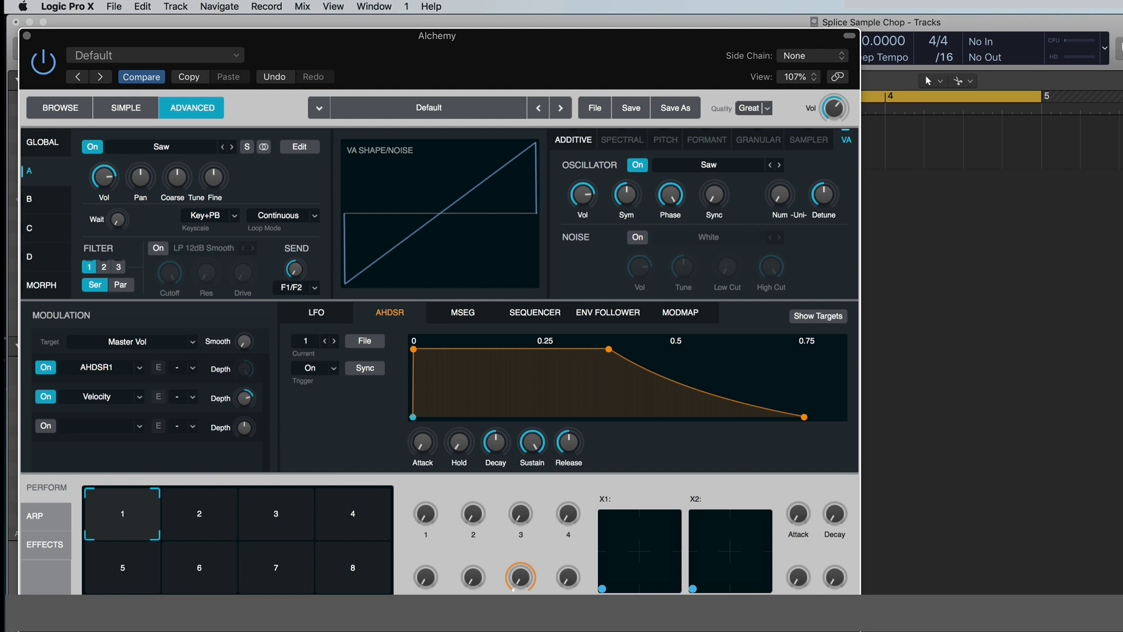
pyautogui.moveTo(1111, 176); pyautogui.dragTo(458, 296)
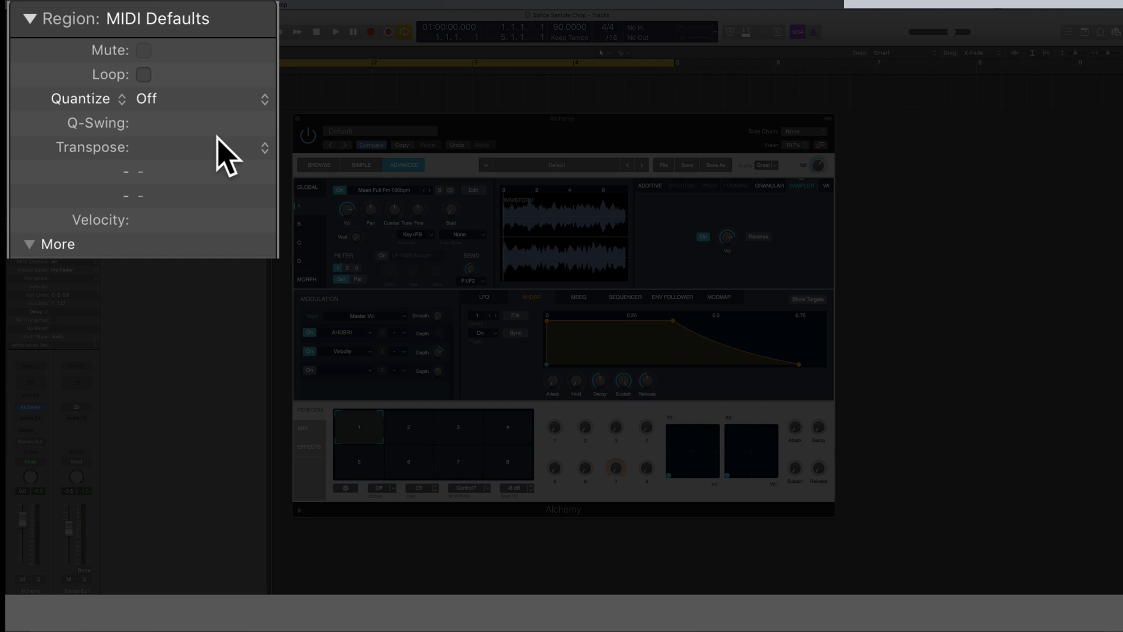
pyautogui.click(265, 148)
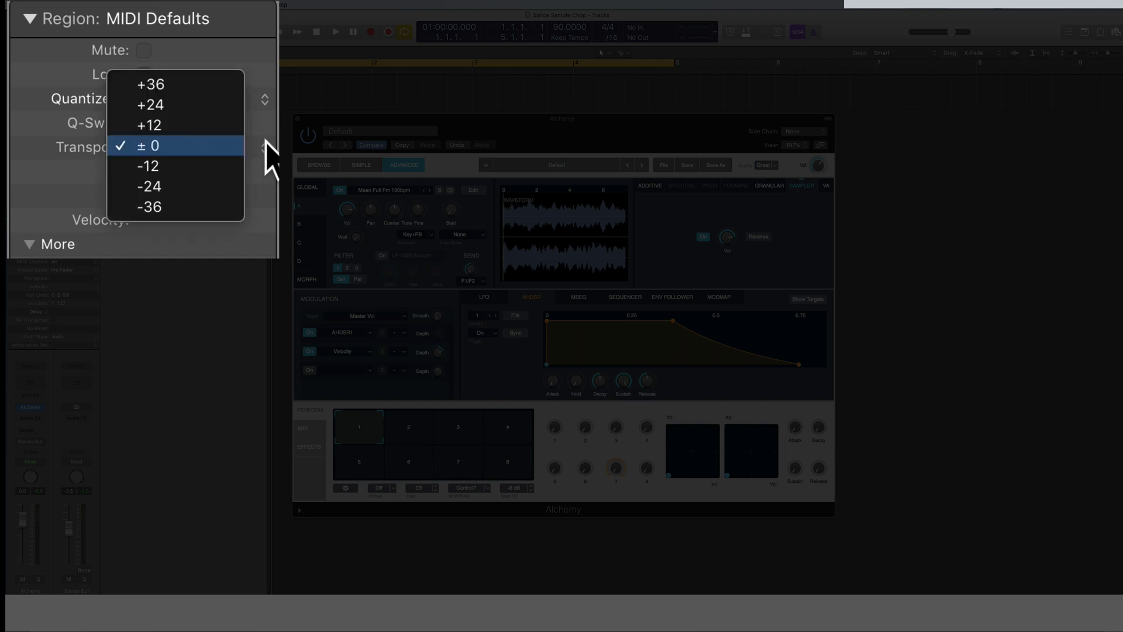
pyautogui.click(222, 182)
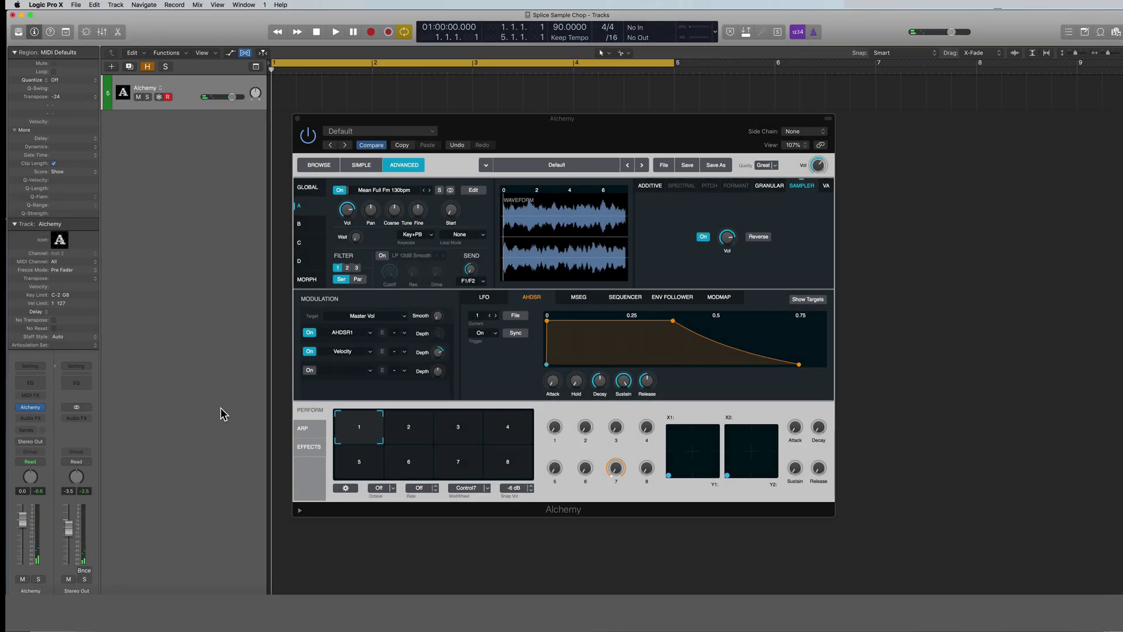
# - Show a large C2–C5 on-screen piano Keyboard positioned beneath the Alchemy window
pyautogui.press('super+k')
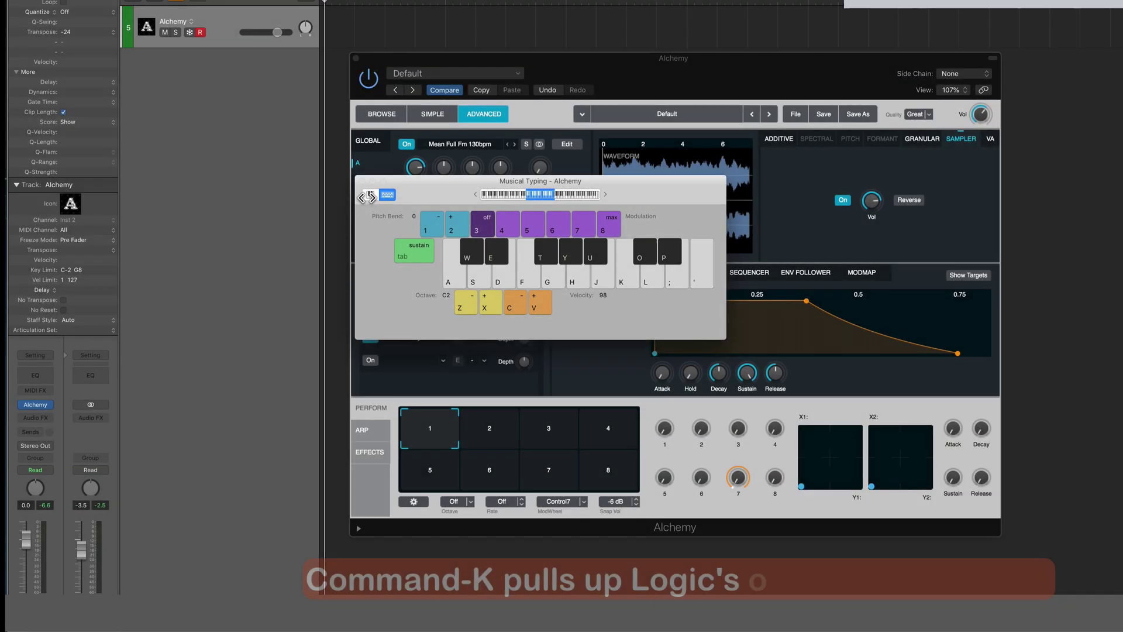
pyautogui.click(369, 194)
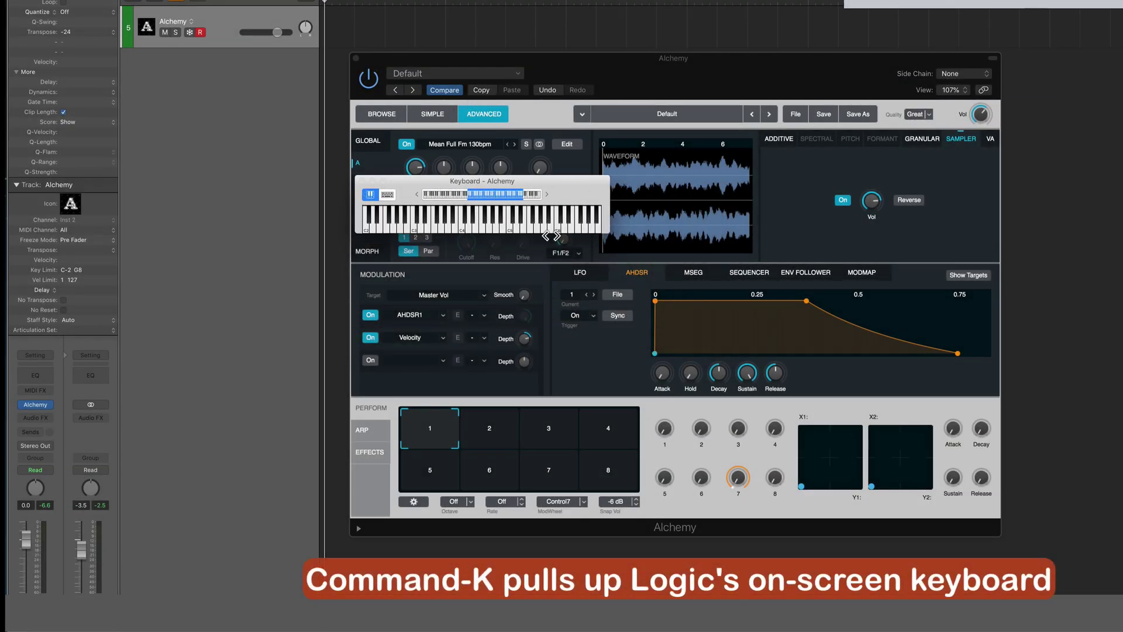
pyautogui.moveTo(611, 231); pyautogui.dragTo(1109, 403)
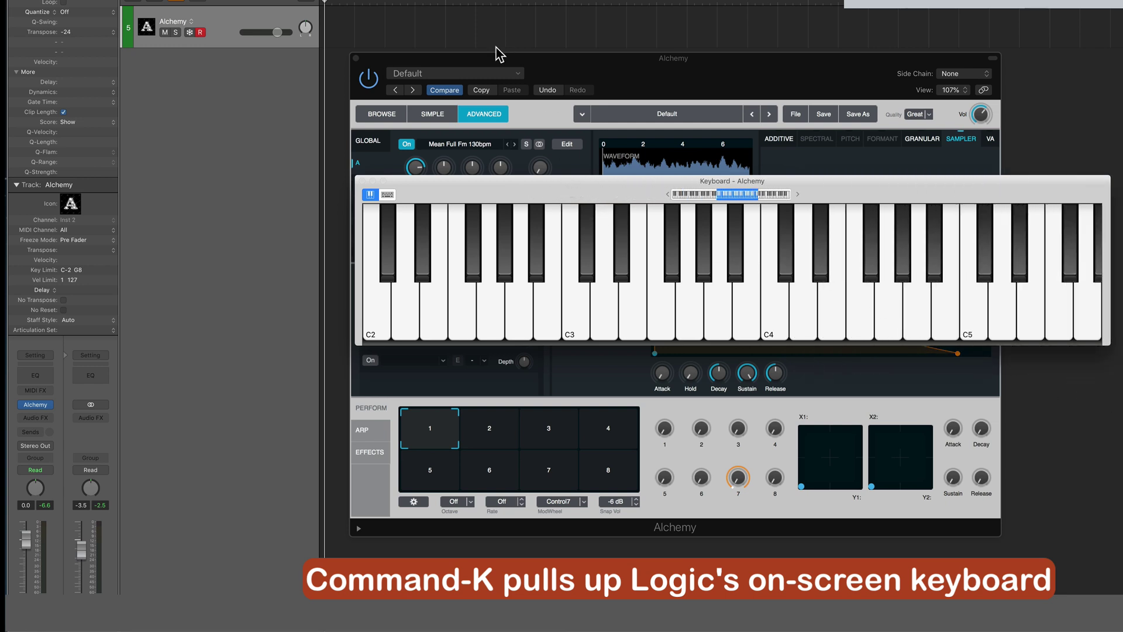
pyautogui.moveTo(503, 58); pyautogui.dragTo(478, 24)
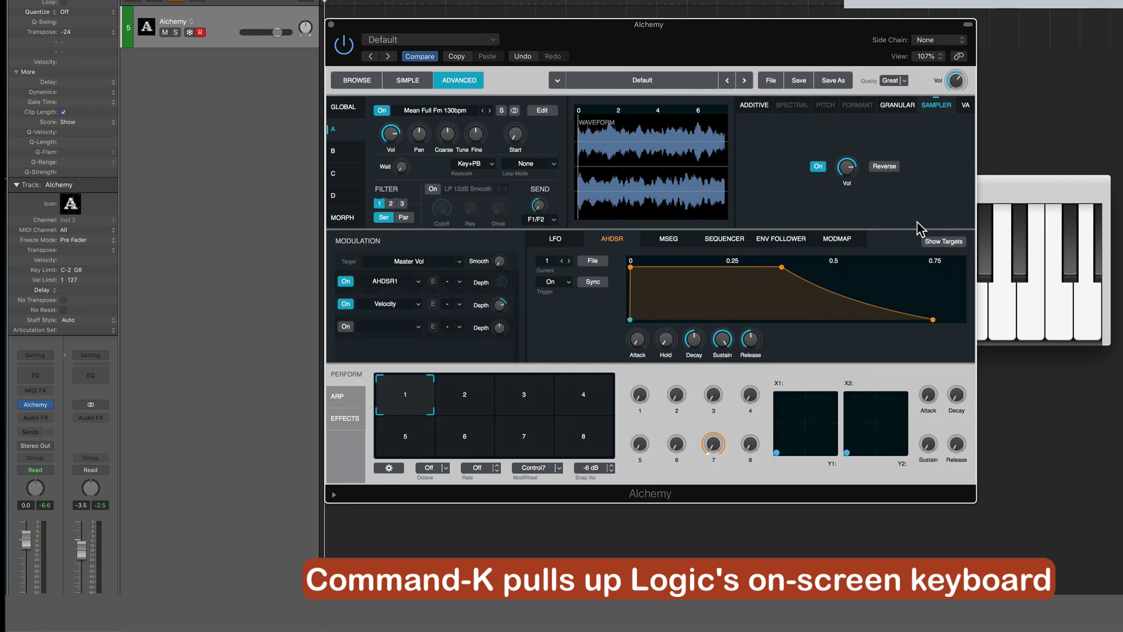
pyautogui.moveTo(1011, 195); pyautogui.dragTo(898, 497)
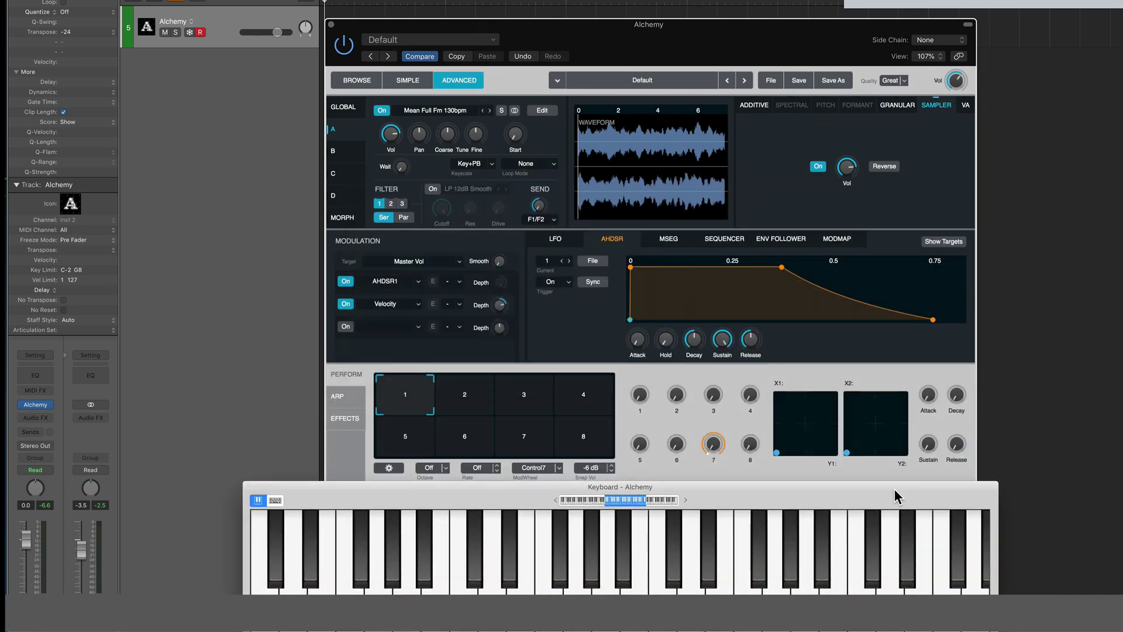
pyautogui.moveTo(647, 30); pyautogui.dragTo(638, 10)
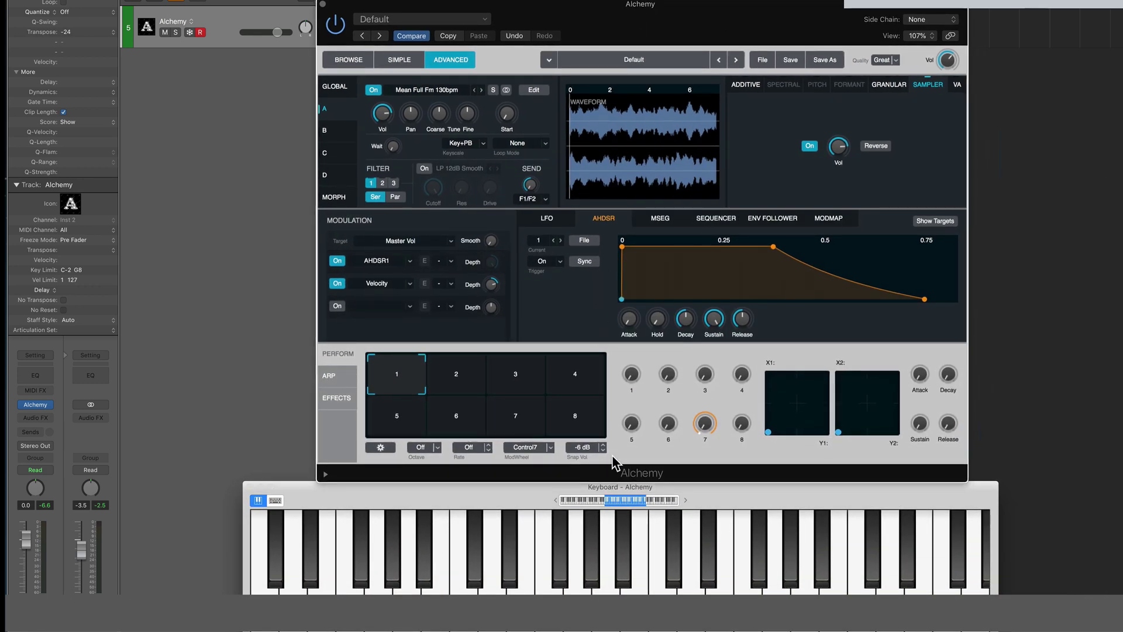
pyautogui.click(732, 498)
pyautogui.moveTo(731, 491); pyautogui.dragTo(738, 476)
# - Play C, a lower F, and D notes of the sample
pyautogui.click(470, 555)
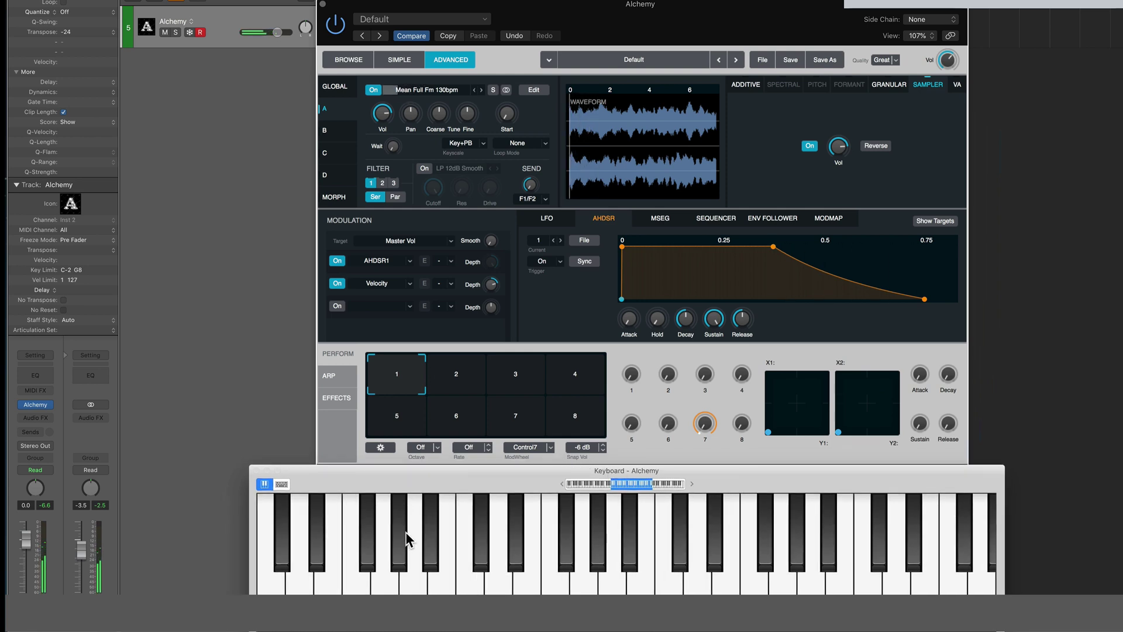
pyautogui.press('a')
pyautogui.press('a')
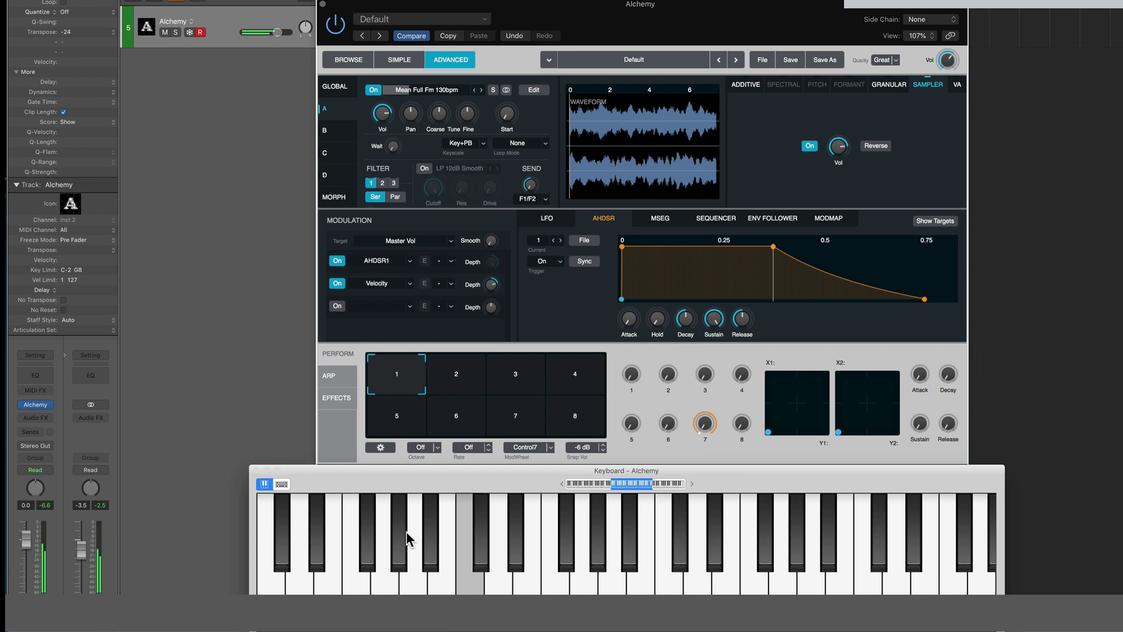
pyautogui.press('z')
pyautogui.press('f')
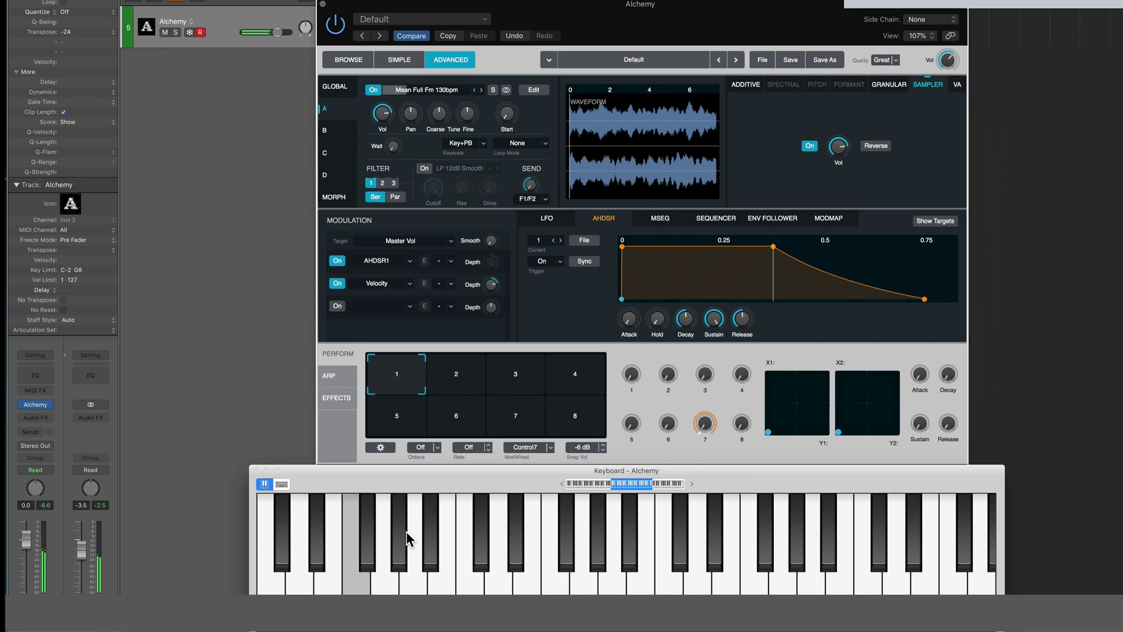
pyautogui.press('s')
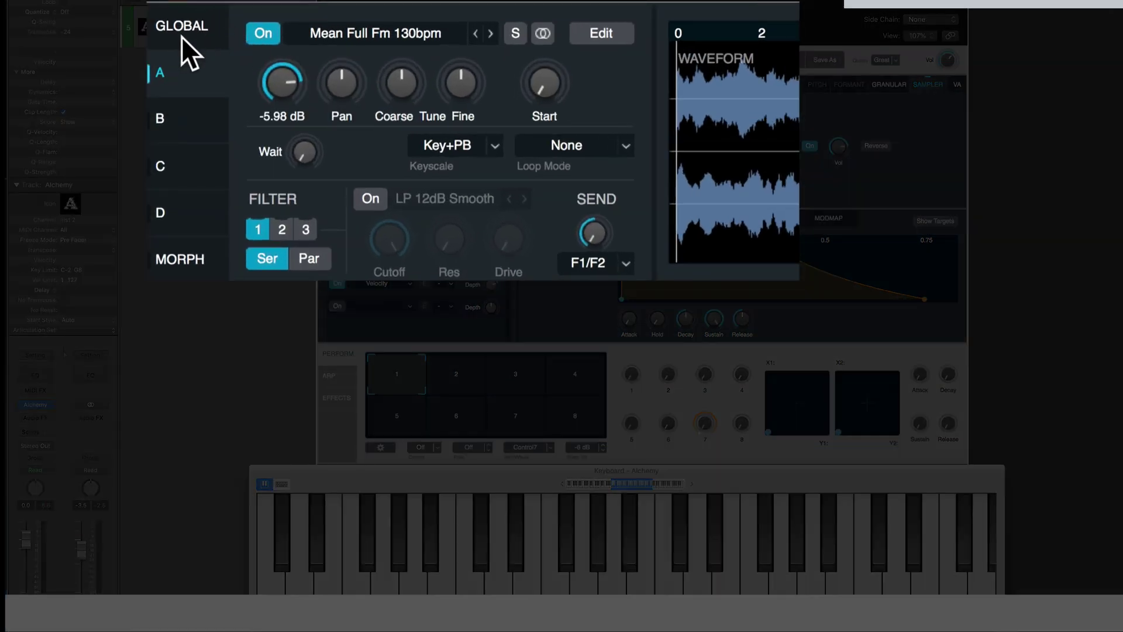
# - Show Alchemy's GLOBAL page with sources A–D, filters, master and voice settings
pyautogui.click(178, 28)
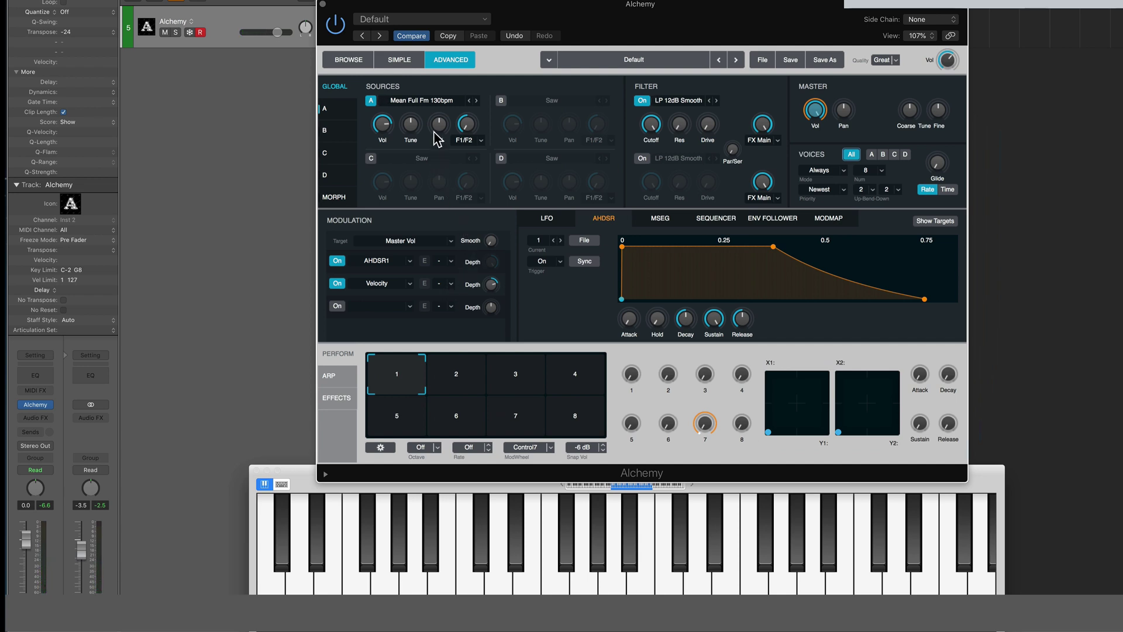
pyautogui.moveTo(403, 142)
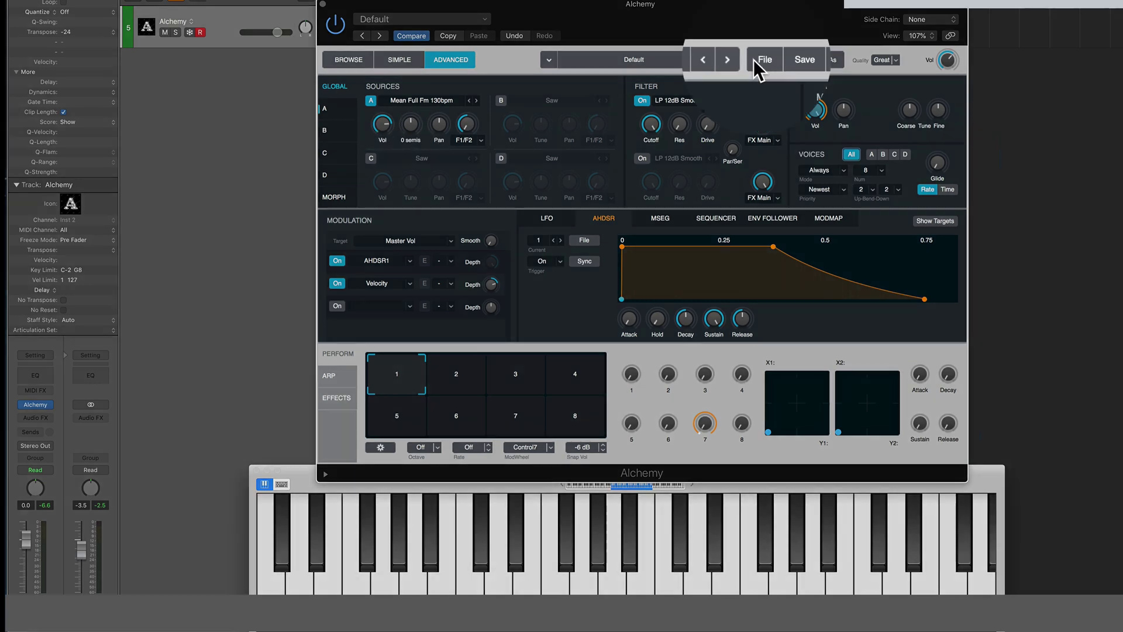
# - Re-initialize Alchemy, load Mean_Full_Fm_130 bpm.wav into source A, and show source A's settings
pyautogui.click(762, 59)
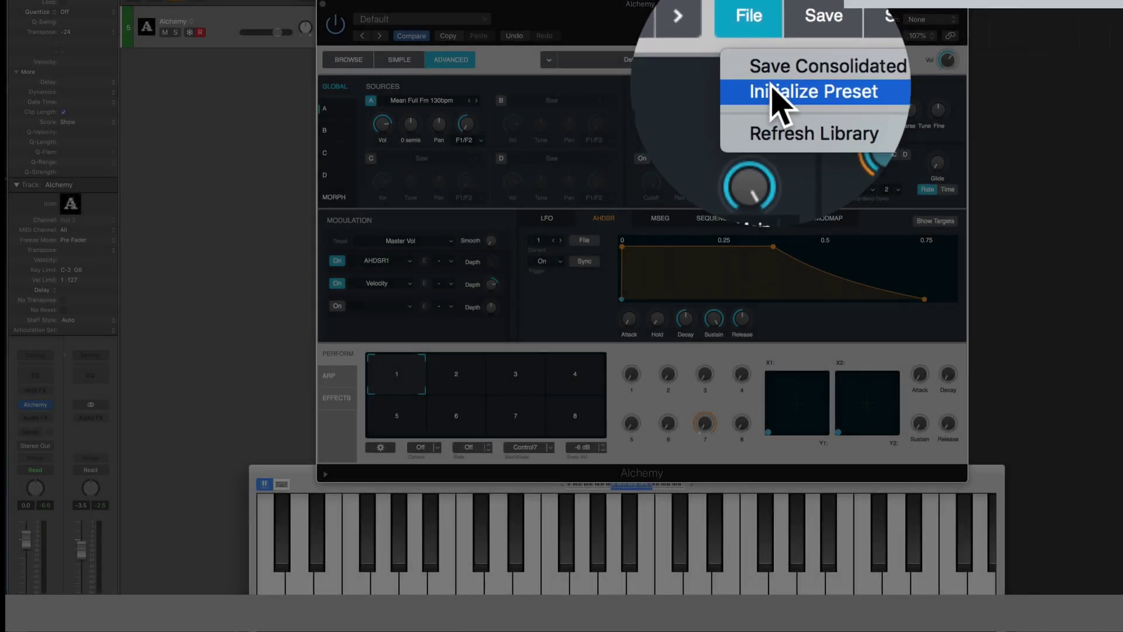
pyautogui.click(773, 87)
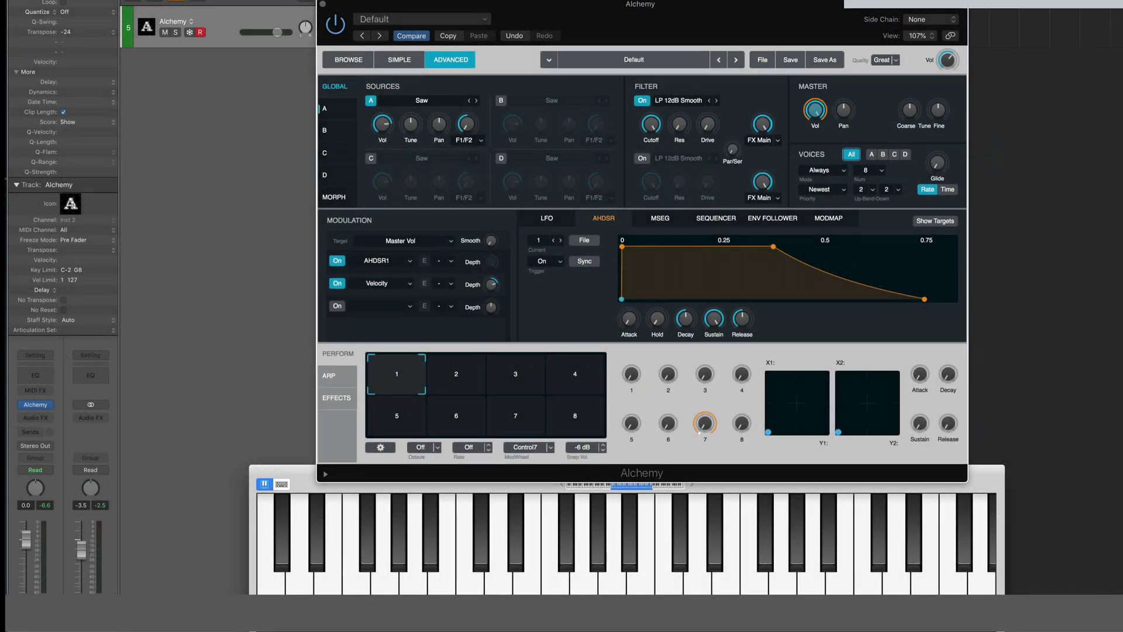
pyautogui.moveTo(1028, 518); pyautogui.dragTo(310, 107)
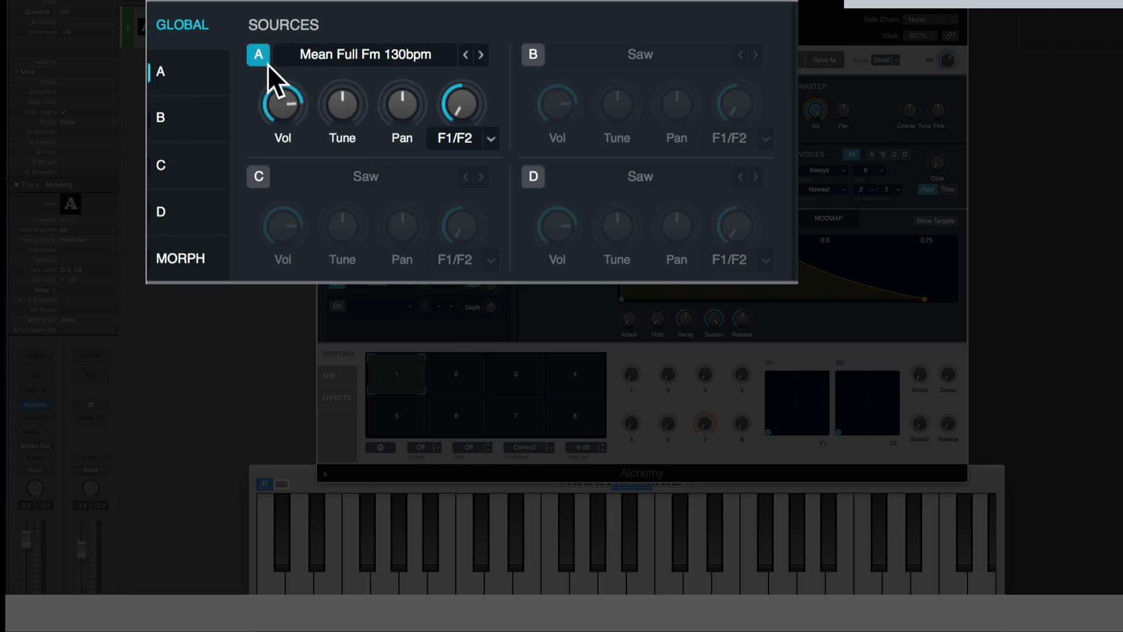
pyautogui.moveTo(268, 62)
pyautogui.click(165, 75)
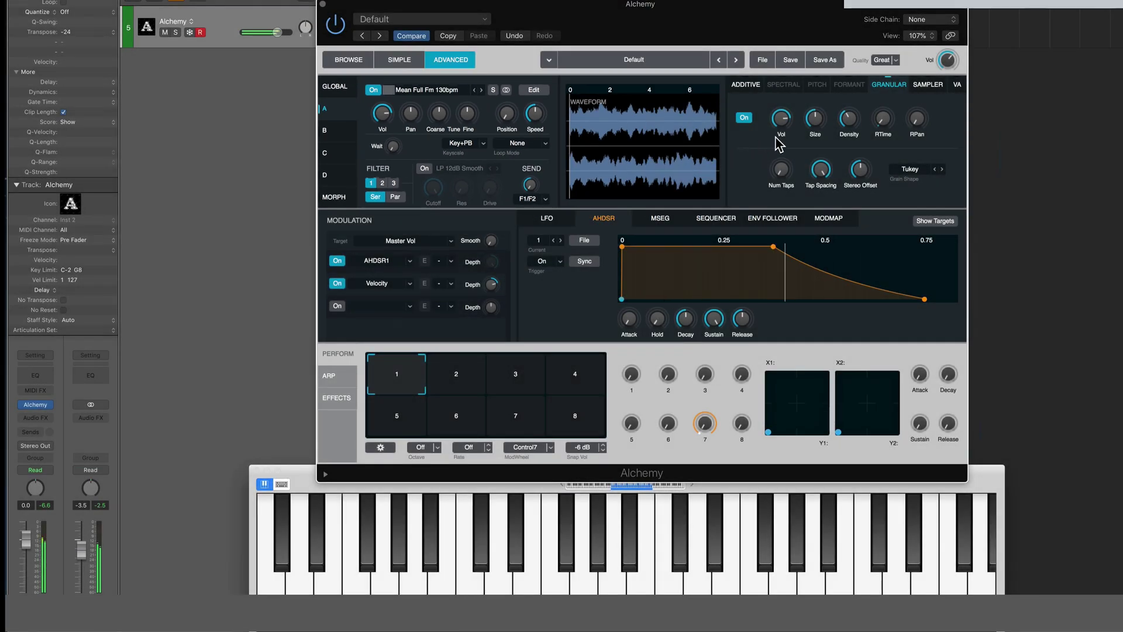
# - Turn Filter 1 off on the GLOBAL page and raise source A's Granular Density to 10 grains
pyautogui.click(780, 140)
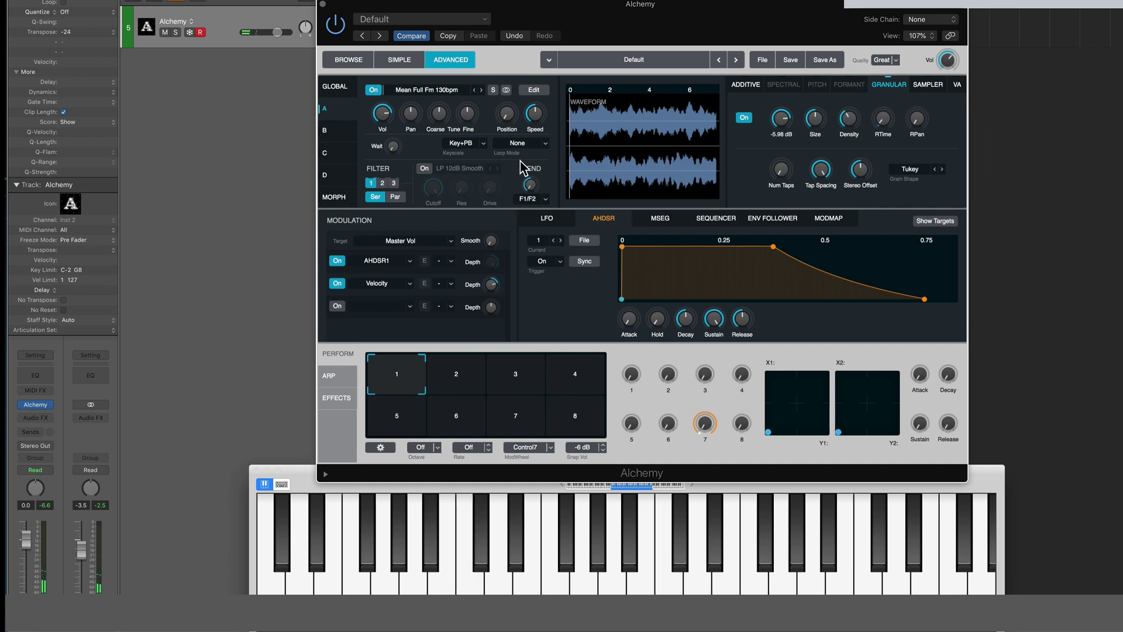
pyautogui.click(335, 86)
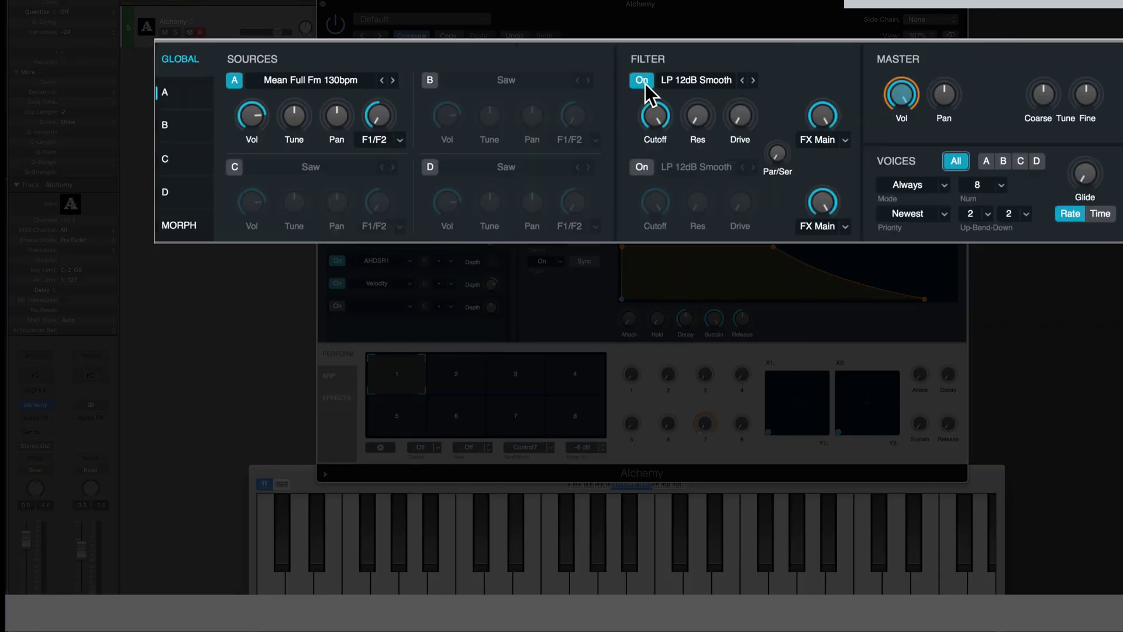
pyautogui.click(644, 83)
pyautogui.click(175, 93)
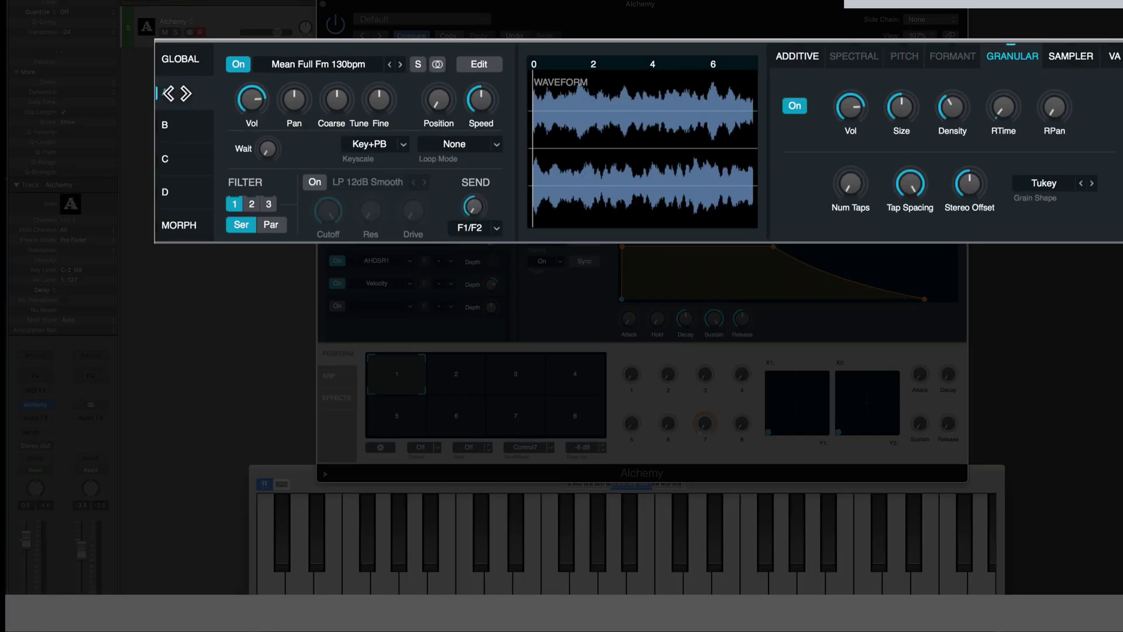
pyautogui.click(902, 107)
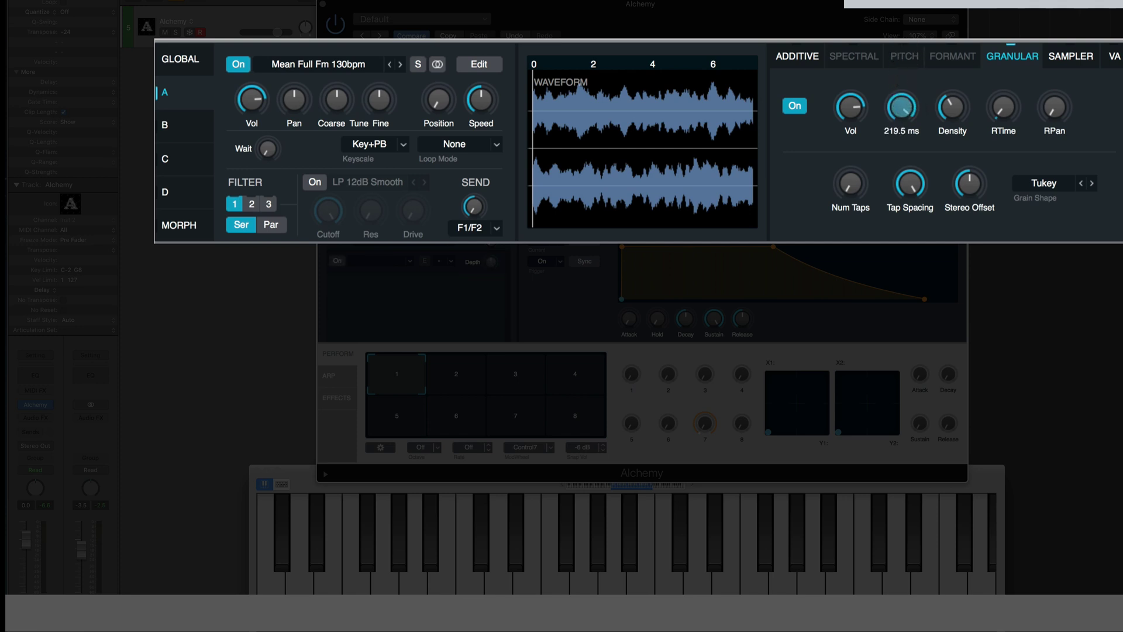
pyautogui.moveTo(952, 107); pyautogui.dragTo(952, 95)
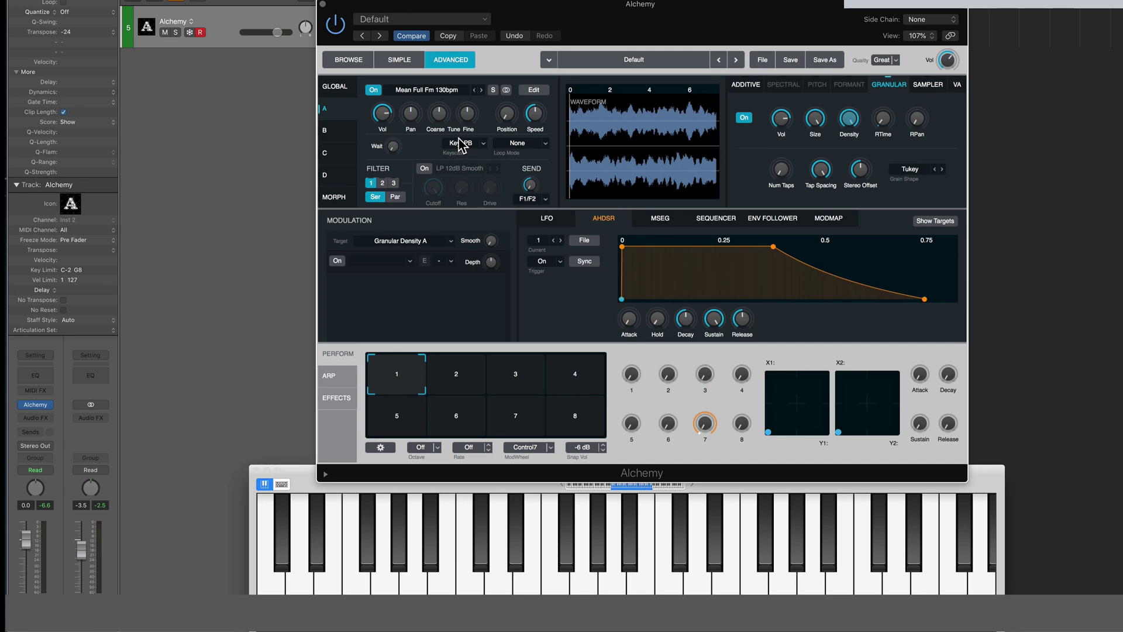
# - Sweep source A's Speed to 137 %, down to 61 %, then back to 101 %
pyautogui.moveTo(538, 132)
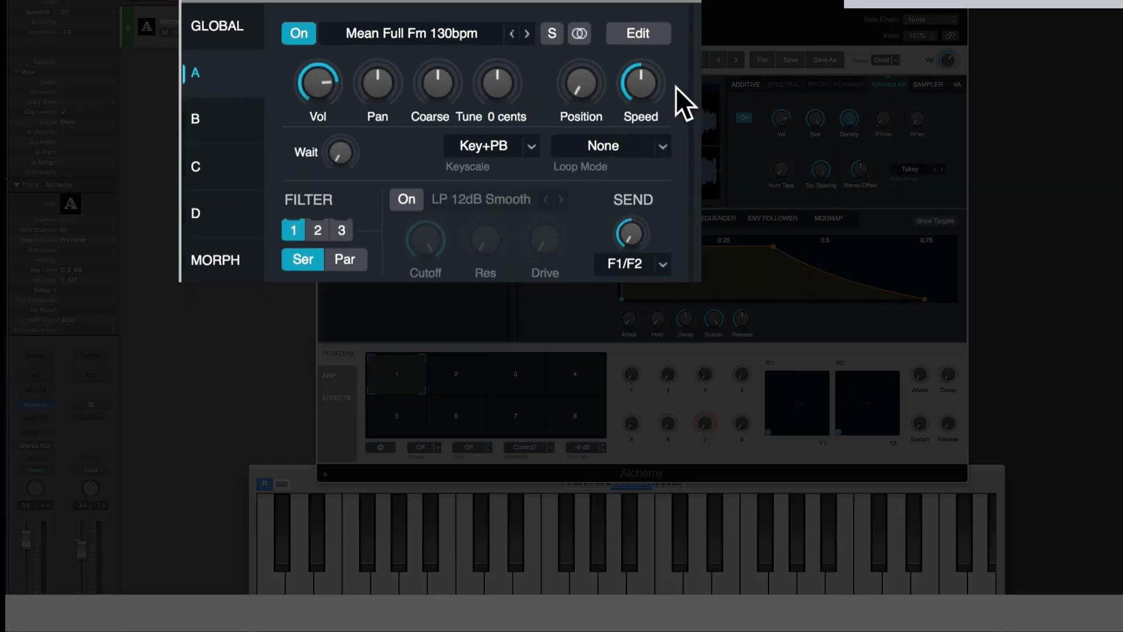
pyautogui.moveTo(668, 90)
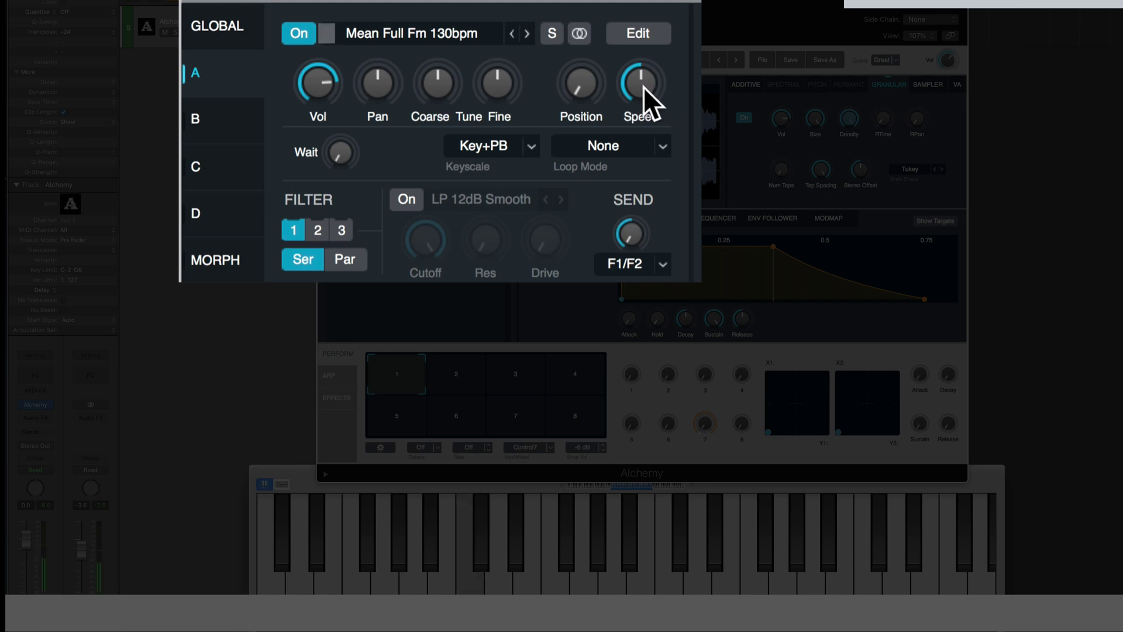
pyautogui.moveTo(644, 87); pyautogui.dragTo(647, 128)
pyautogui.moveTo(646, 129); pyautogui.dragTo(647, 156)
pyautogui.moveTo(645, 99); pyautogui.dragTo(645, 88)
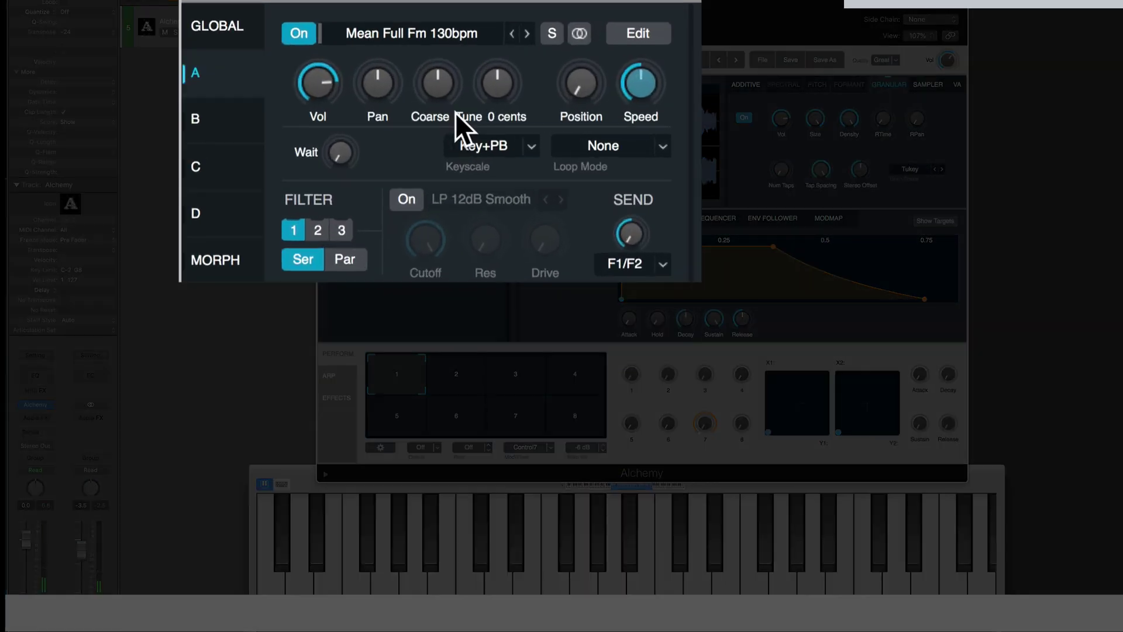
# - Tune source A down to -2 semitones coarse and -38 cents fine
pyautogui.moveTo(457, 101)
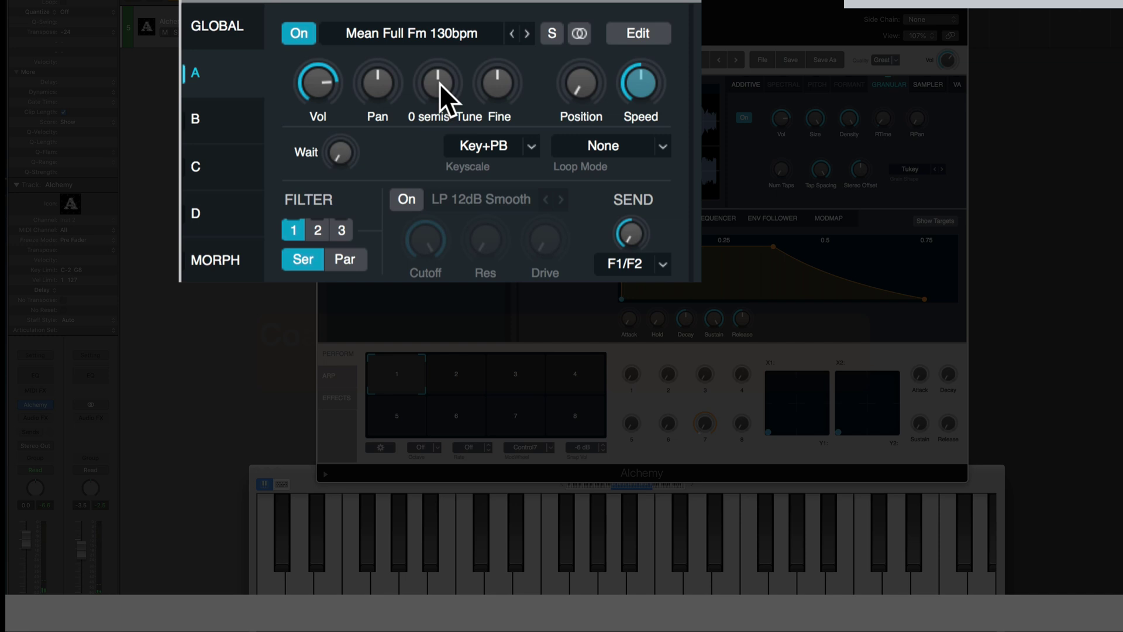
pyautogui.moveTo(440, 81)
pyautogui.mouseDown()
pyautogui.moveTo(441, 131)
pyautogui.moveTo(441, 83)
pyautogui.mouseUp()
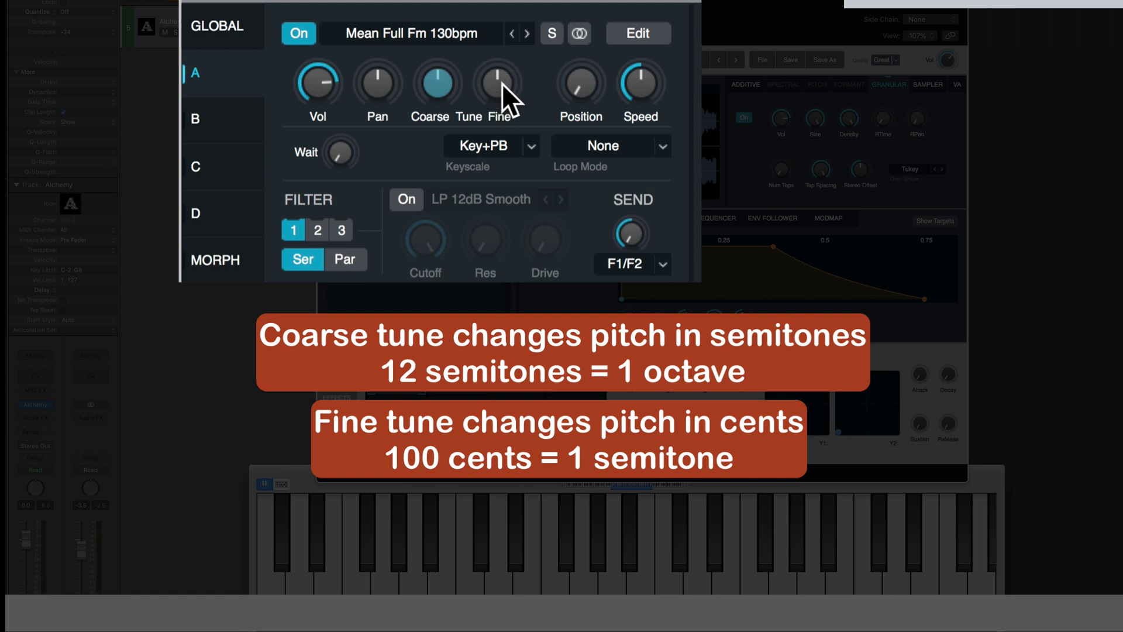
pyautogui.moveTo(502, 83)
pyautogui.mouseDown()
pyautogui.moveTo(498, 128)
pyautogui.moveTo(531, 246)
pyautogui.moveTo(507, 76)
pyautogui.moveTo(506, 85)
pyautogui.mouseUp()
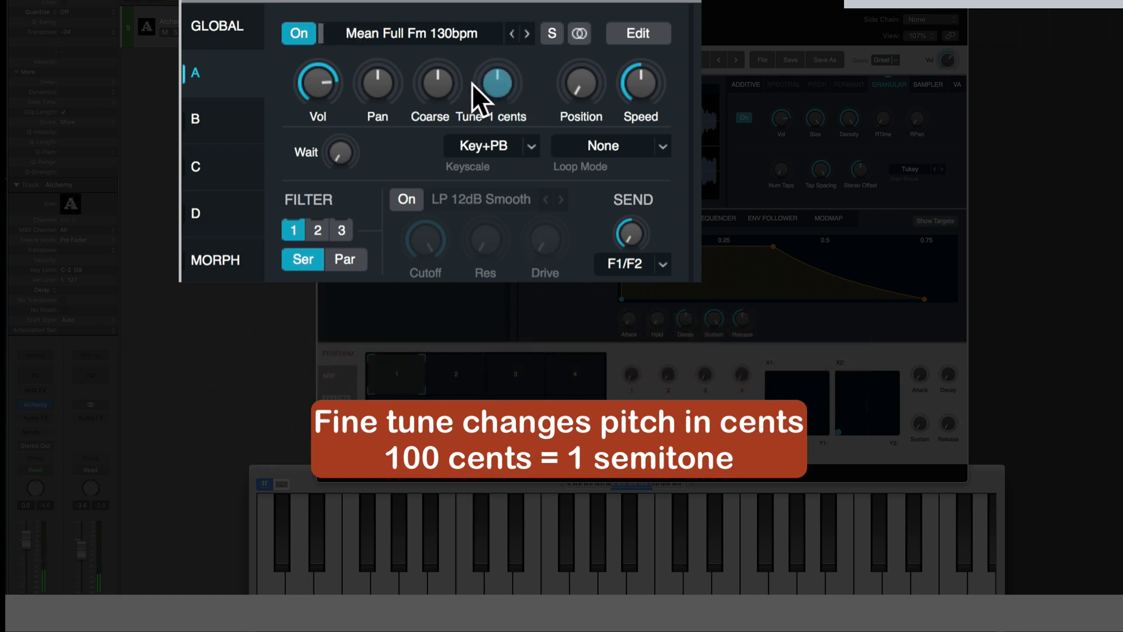
pyautogui.moveTo(650, 94)
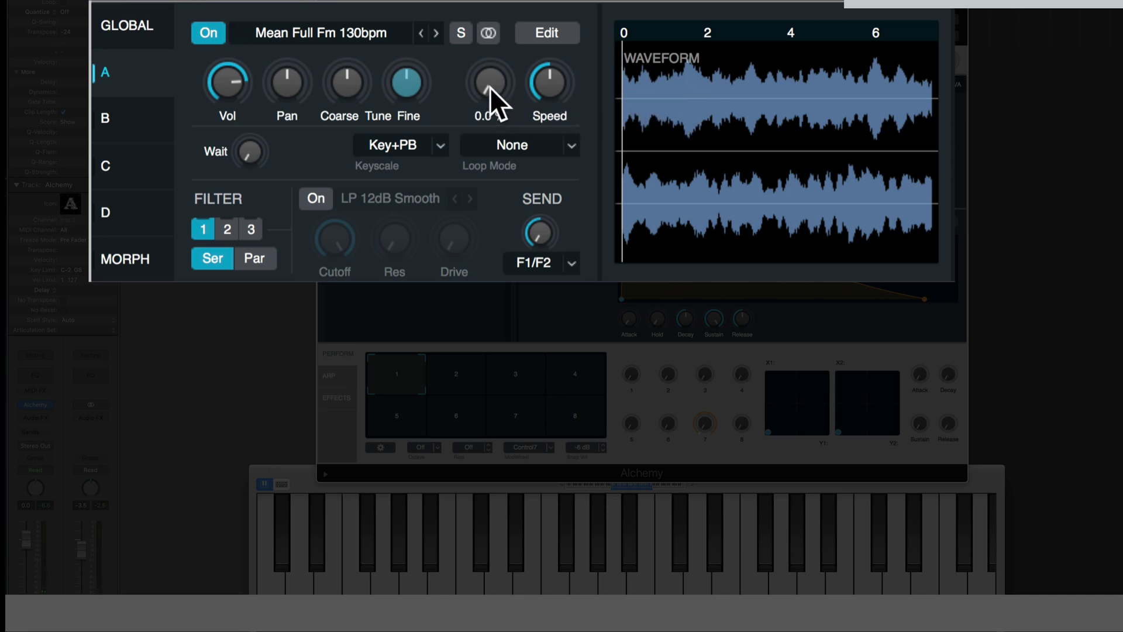
pyautogui.moveTo(490, 86)
pyautogui.mouseDown()
pyautogui.moveTo(496, 45)
pyautogui.moveTo(505, 61)
pyautogui.moveTo(489, 75)
pyautogui.moveTo(490, 54)
pyautogui.mouseUp()
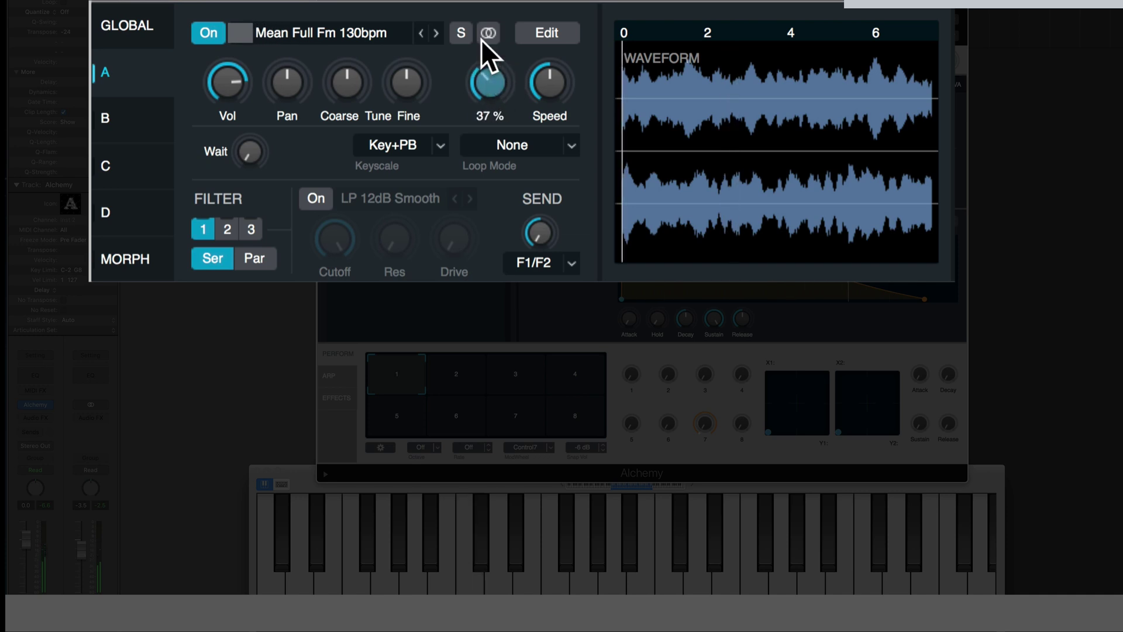
pyautogui.click(486, 38)
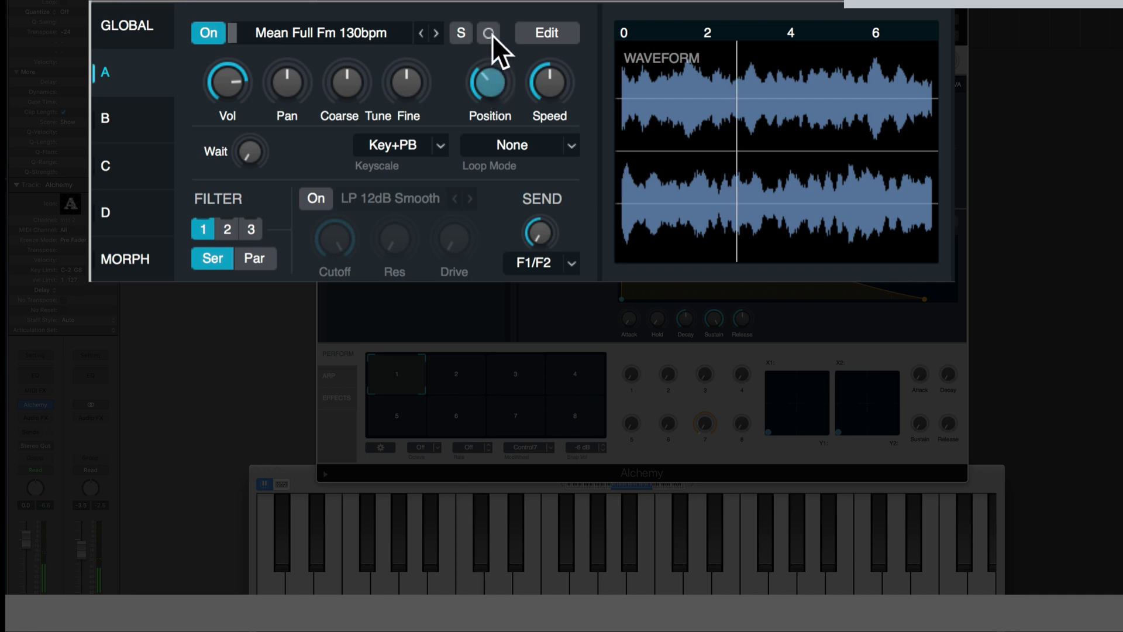
pyautogui.click(489, 34)
pyautogui.moveTo(486, 98); pyautogui.dragTo(473, 219)
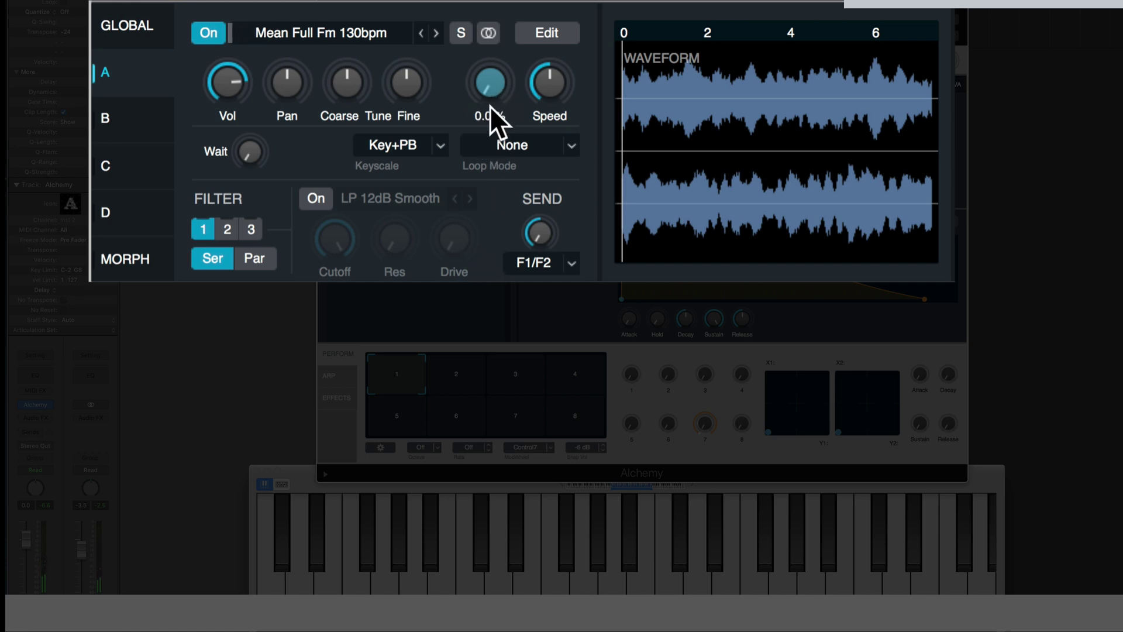
pyautogui.click(571, 144)
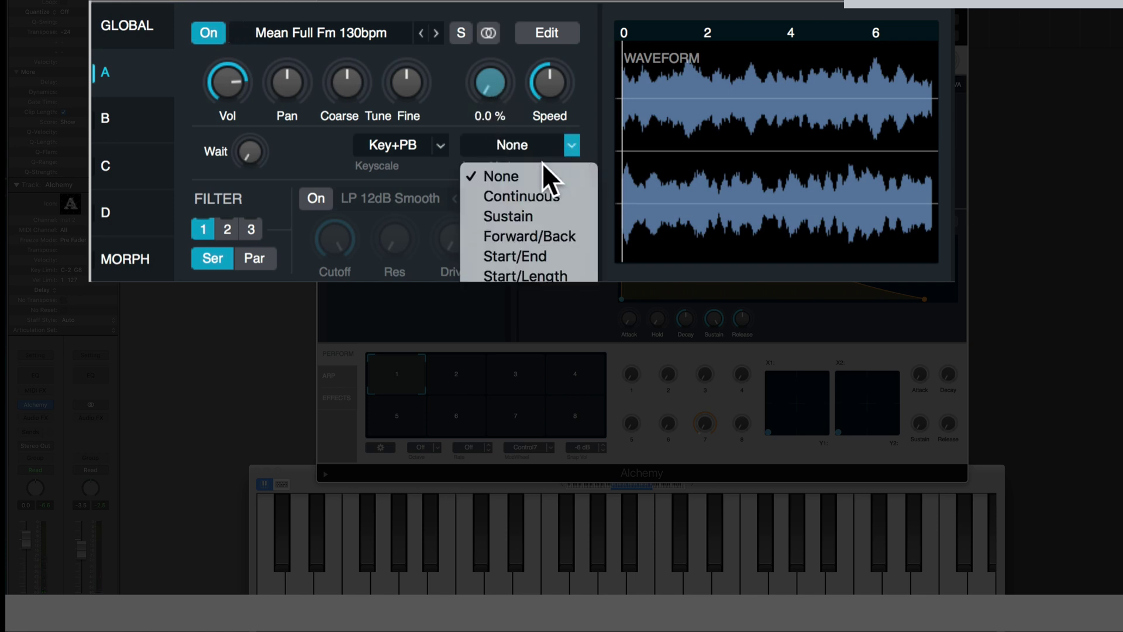
pyautogui.click(531, 213)
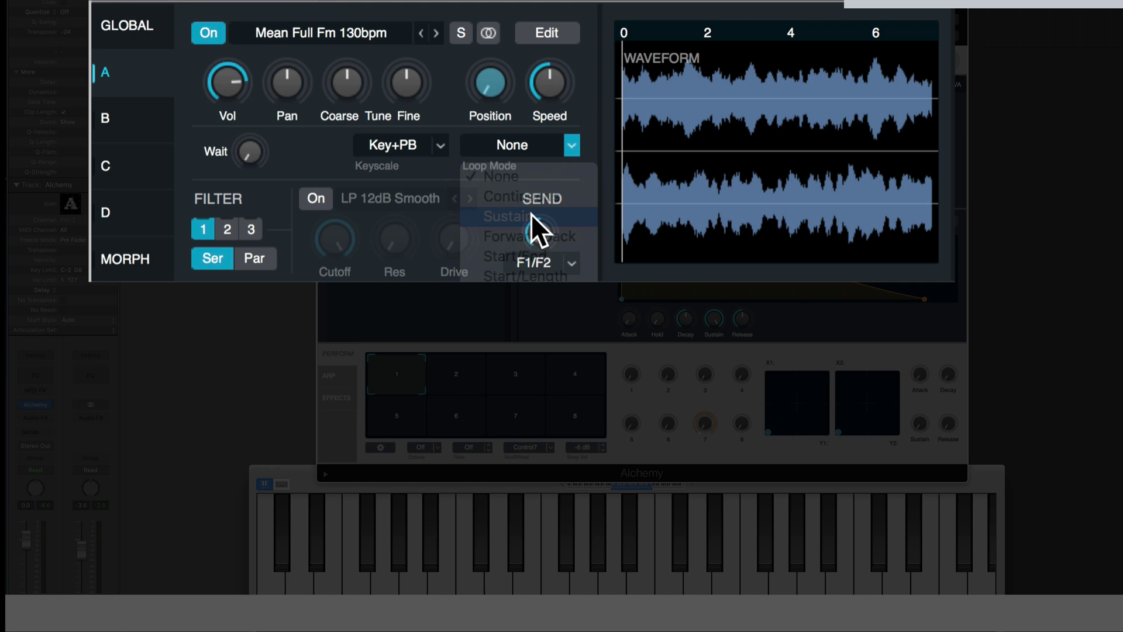
pyautogui.click(573, 142)
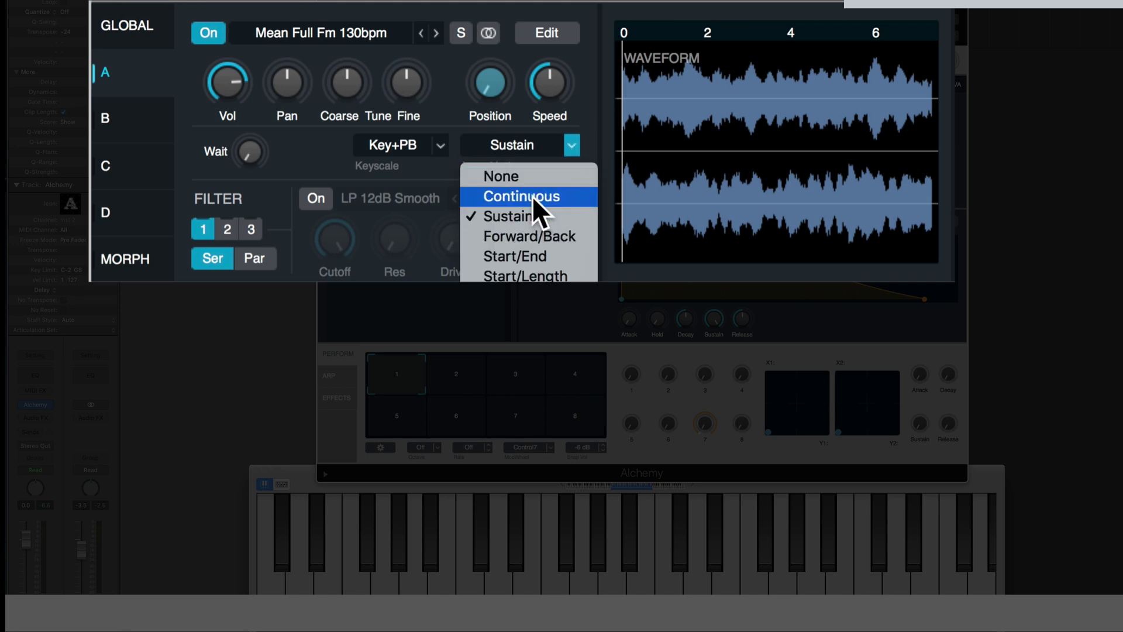
pyautogui.click(534, 196)
pyautogui.click(572, 144)
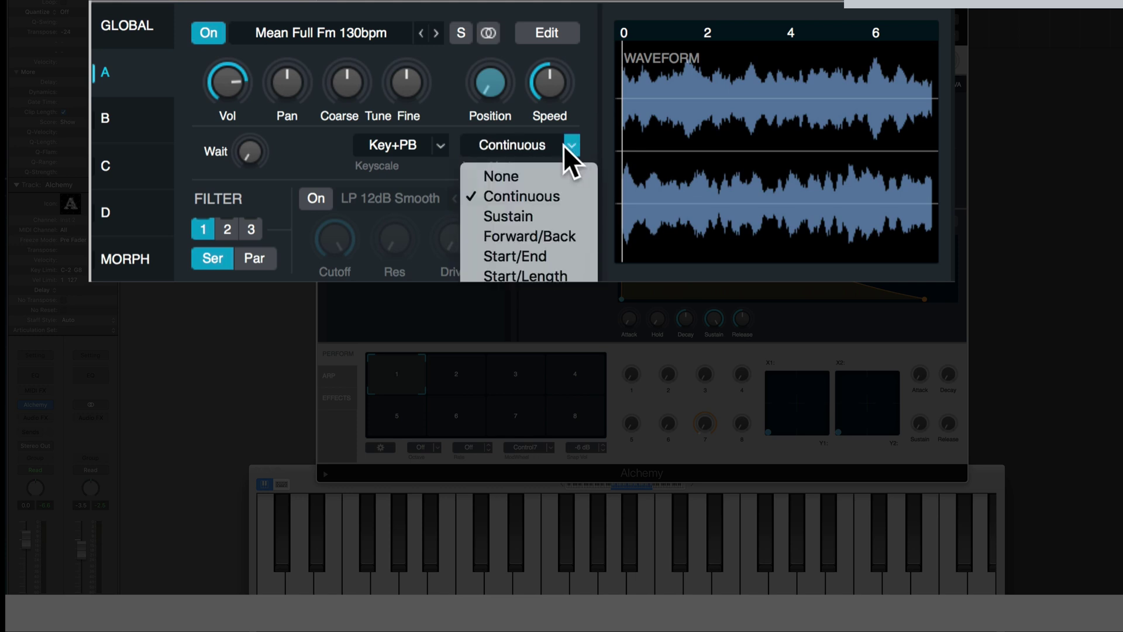
pyautogui.click(512, 175)
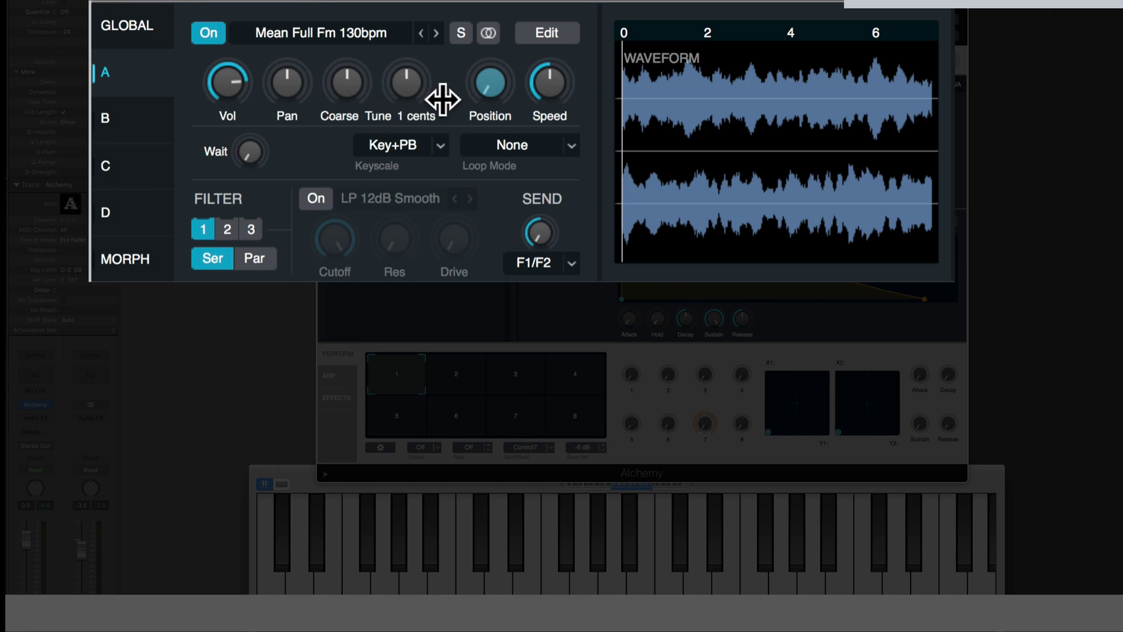
pyautogui.moveTo(479, 88)
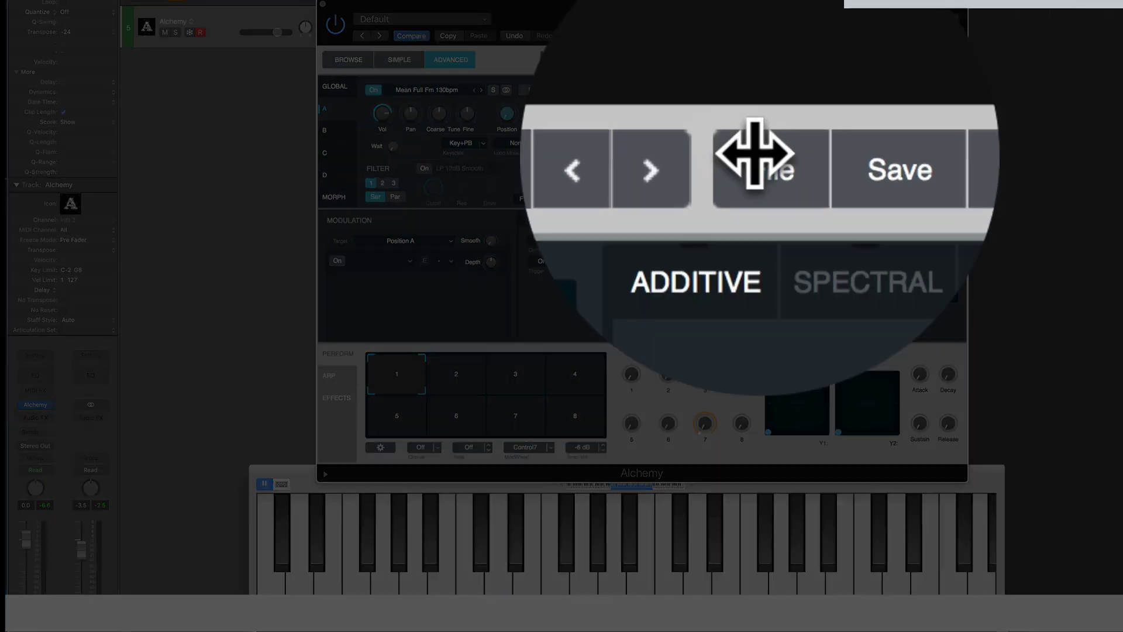
# - Initialize the Alchemy preset and drop the Mean Full Fm 130bpm sample on source A's Spectral zone
pyautogui.click(760, 59)
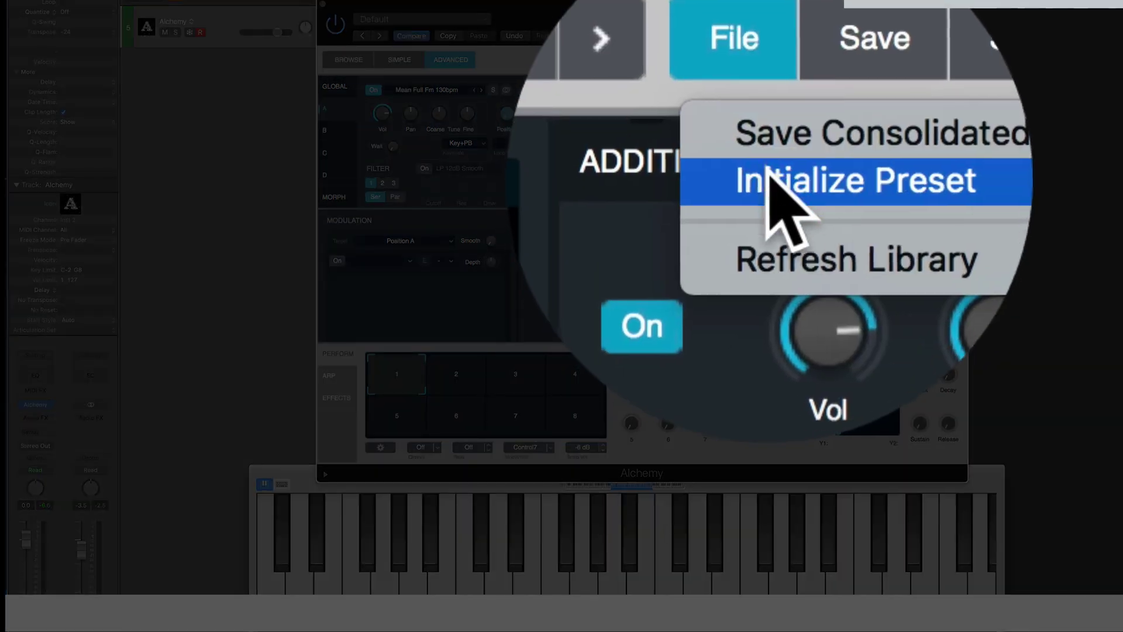
pyautogui.click(771, 86)
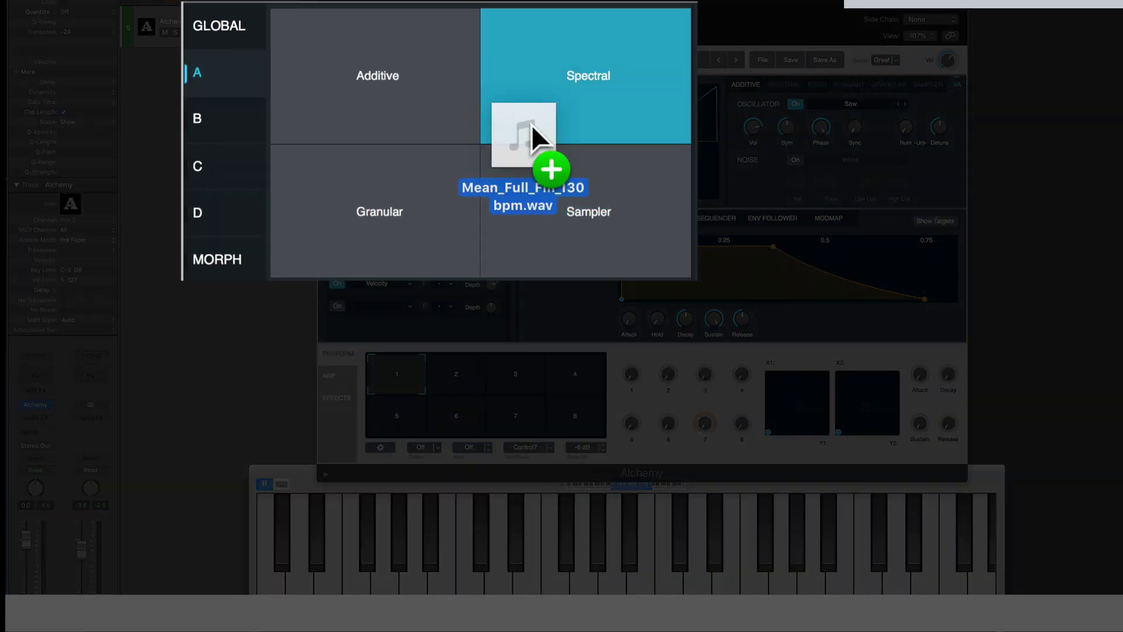
pyautogui.moveTo(482, 133); pyautogui.dragTo(509, 113)
pyautogui.moveTo(588, 83); pyautogui.dragTo(599, 76)
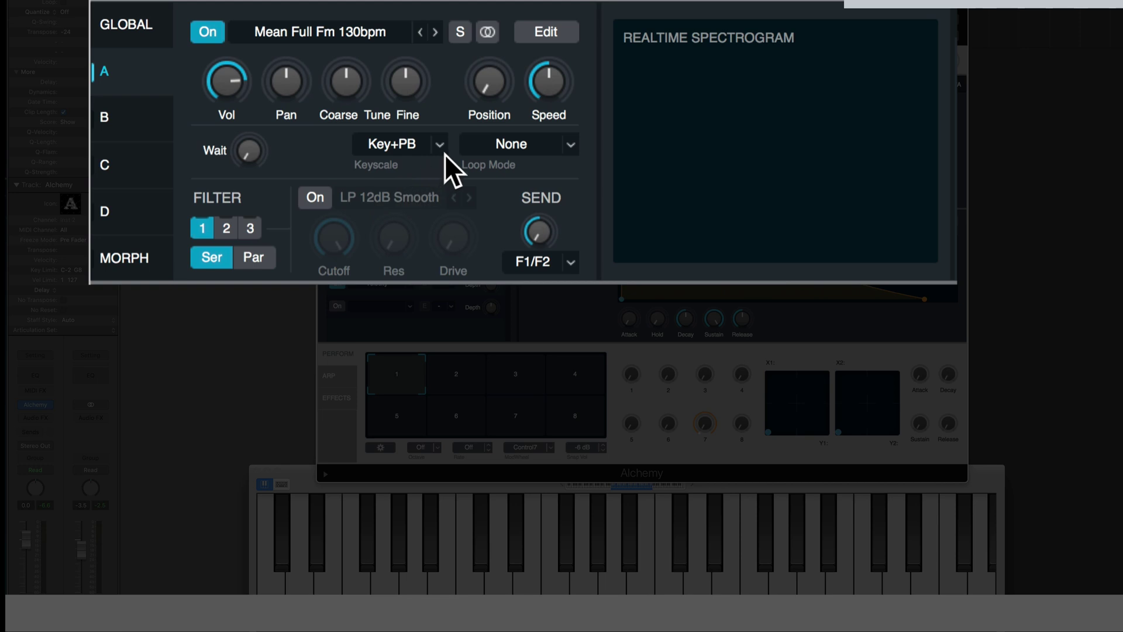
# - Sweep source A's Speed up to 120 % and about 343 %, then settle it at about 33 %
pyautogui.moveTo(549, 76)
pyautogui.moveTo(378, 86)
pyautogui.moveTo(521, 103)
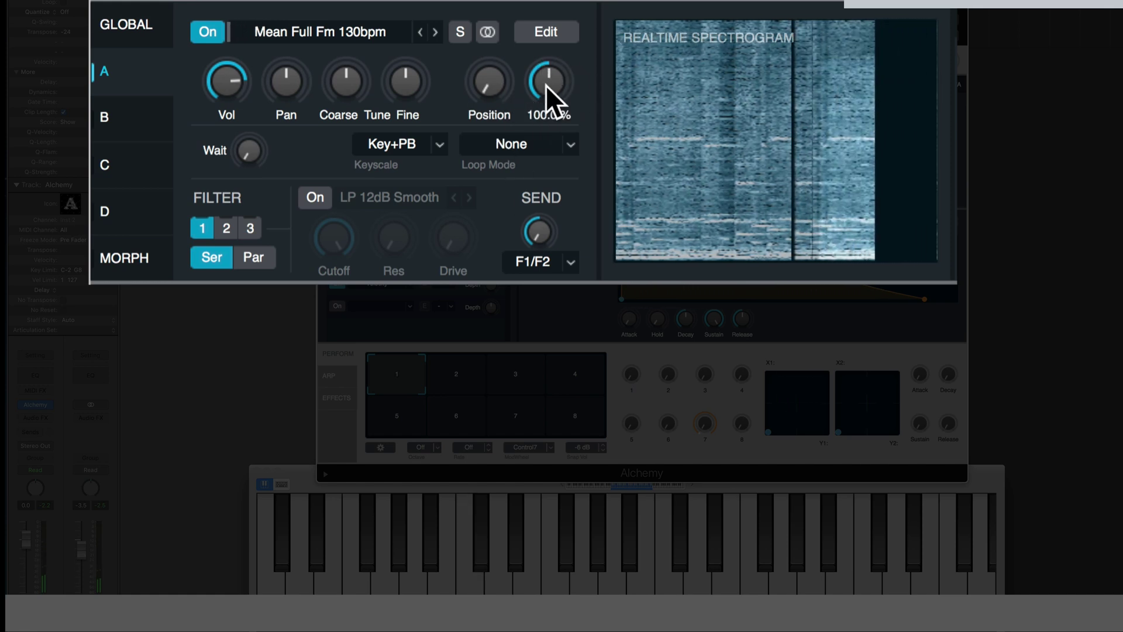
pyautogui.moveTo(547, 86); pyautogui.dragTo(550, 54)
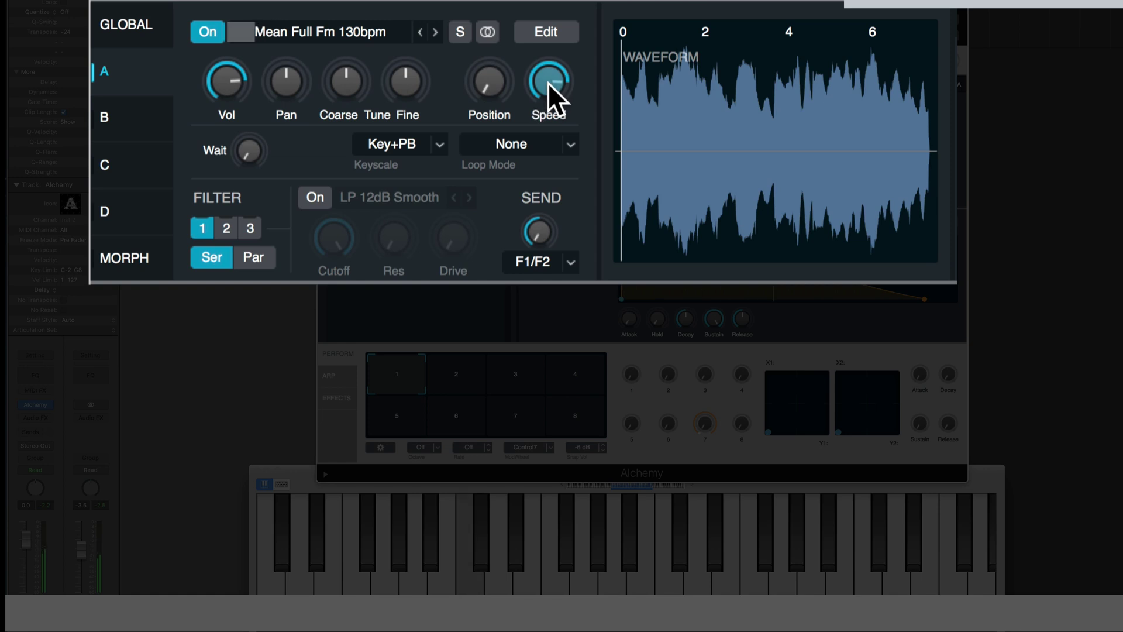
pyautogui.moveTo(548, 82); pyautogui.dragTo(570, 236)
pyautogui.moveTo(569, 237); pyautogui.dragTo(570, 259)
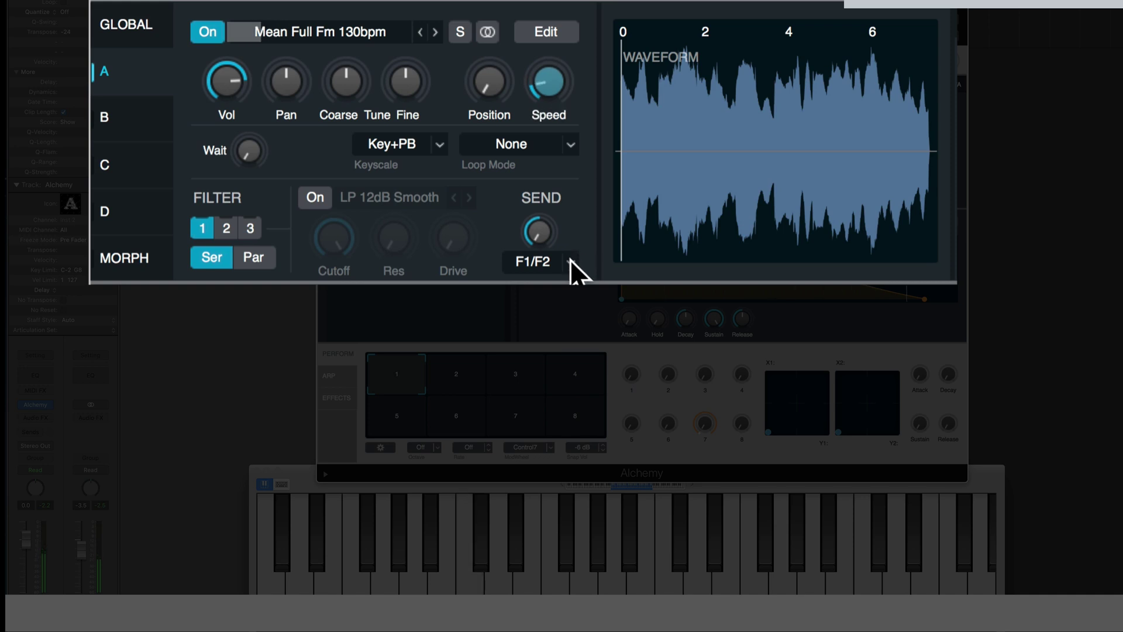
# - Turn source A's Speed further down and move the playback Position to 4 %
pyautogui.moveTo(549, 71); pyautogui.dragTo(551, 116)
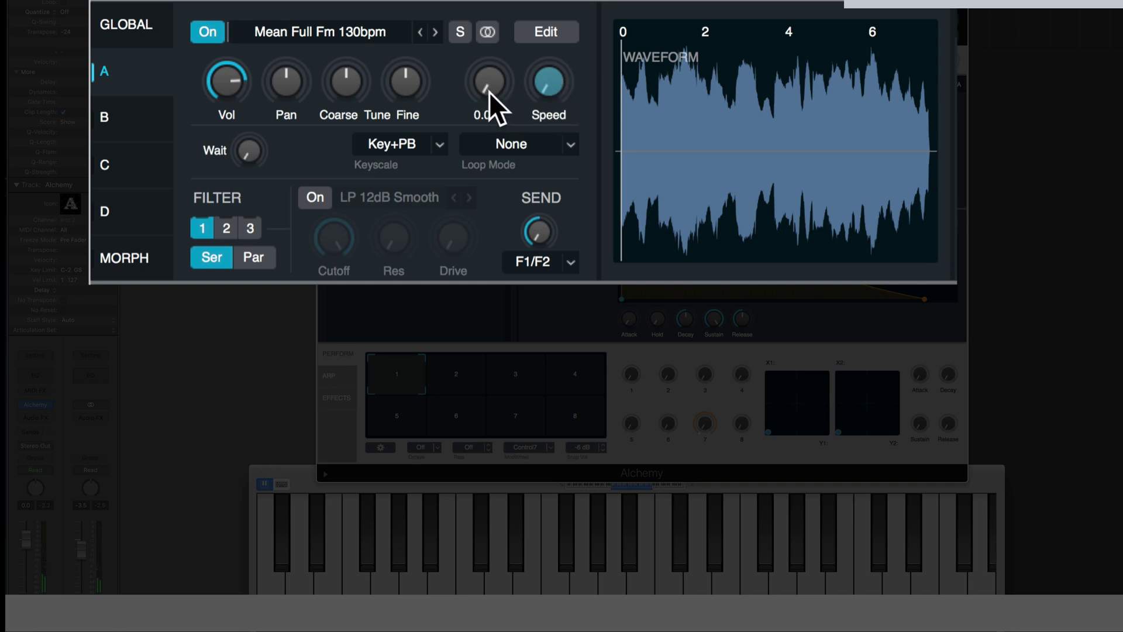
pyautogui.moveTo(484, 89); pyautogui.dragTo(490, 0)
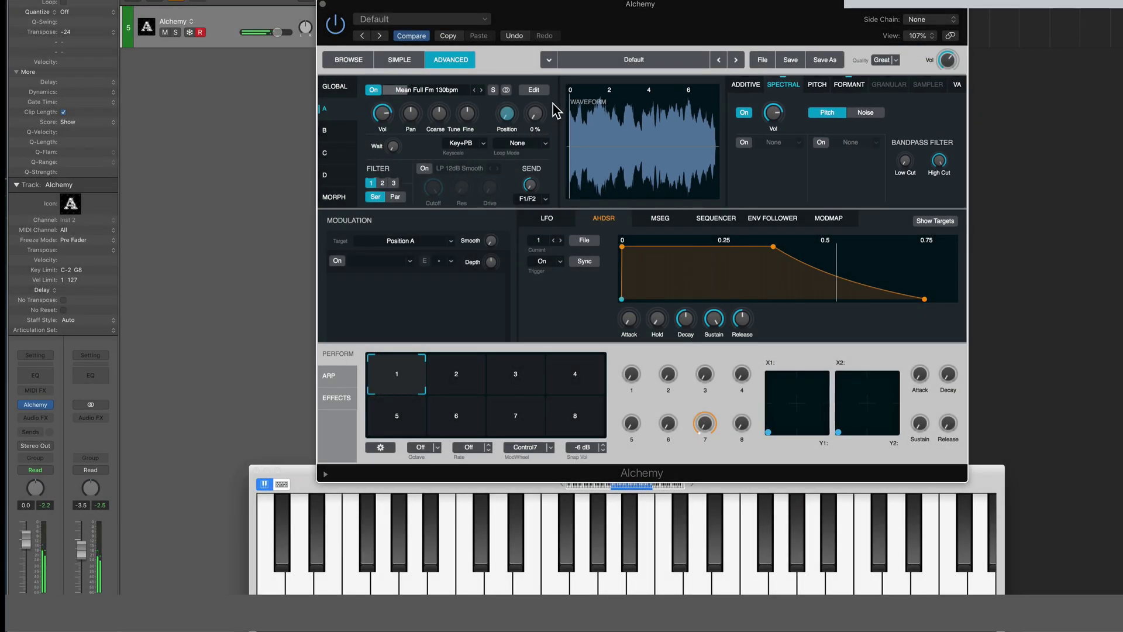
# - Raise source A's Speed to 83.2 % and sweep the spectral High Cut down to about 7589 Hz
pyautogui.moveTo(535, 113); pyautogui.dragTo(554, 59)
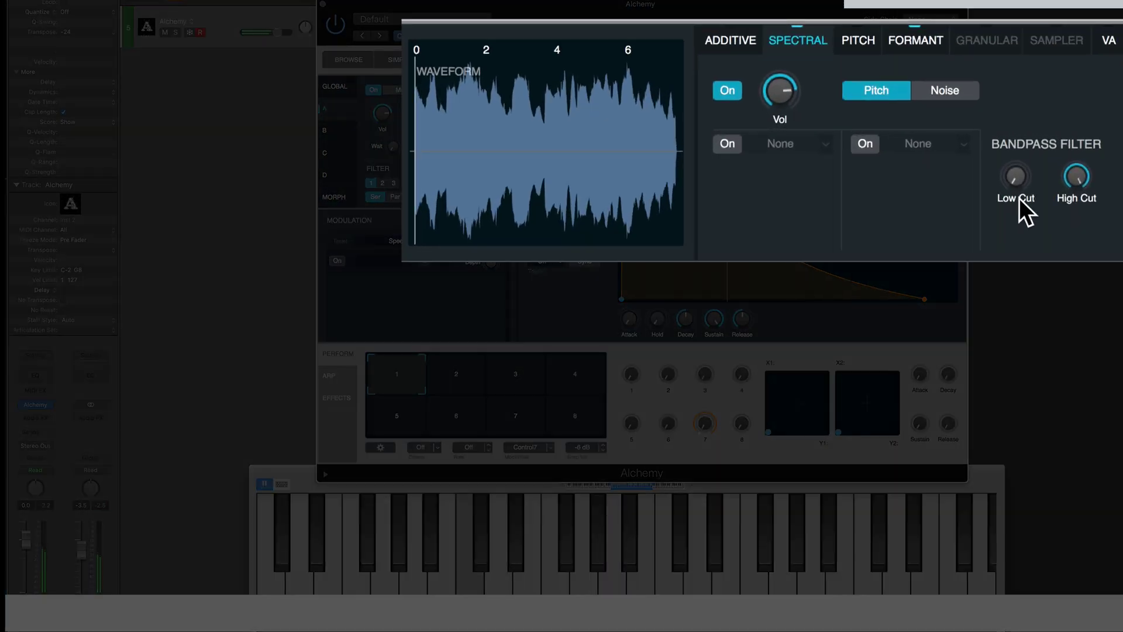
pyautogui.moveTo(1053, 202)
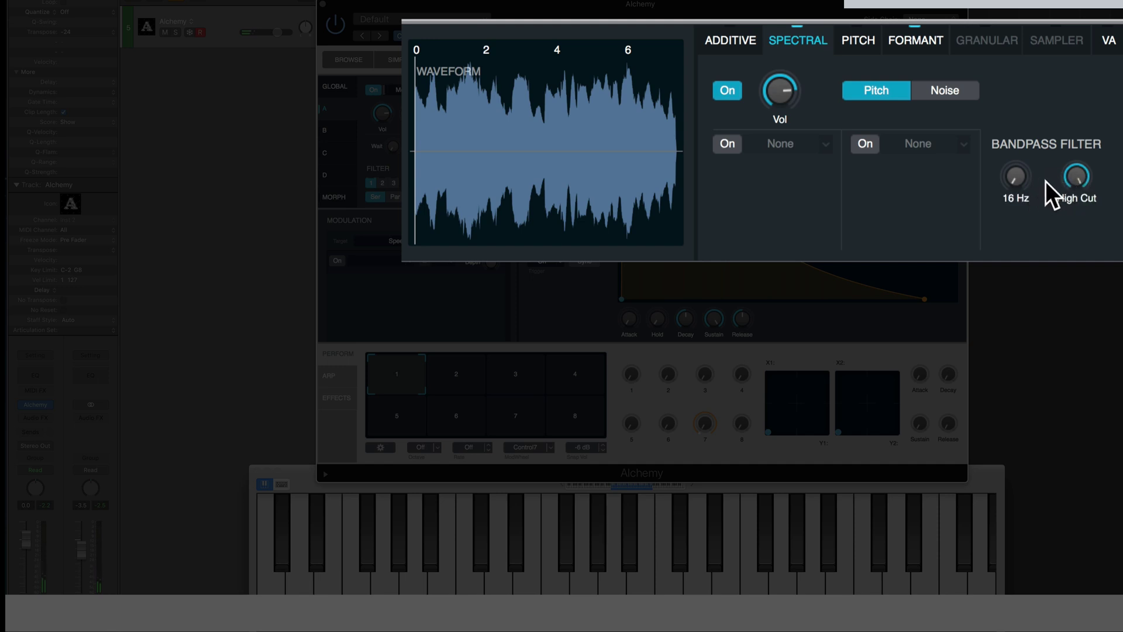
pyautogui.moveTo(1079, 178); pyautogui.dragTo(1065, 38)
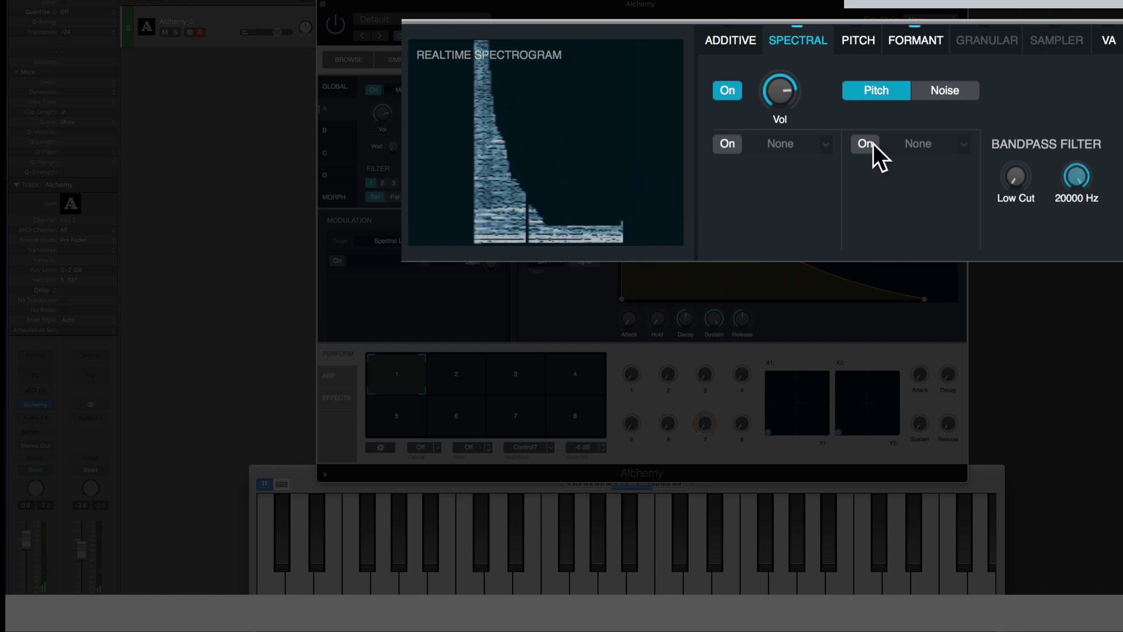